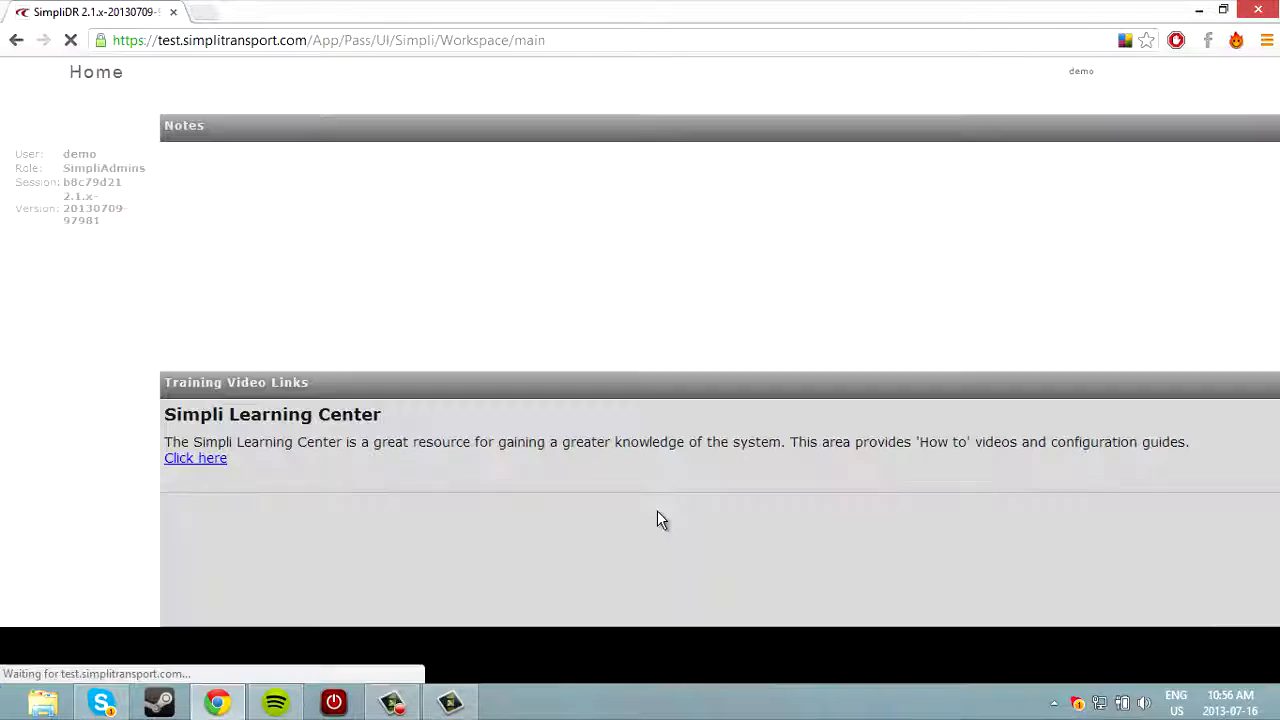
Browse the Learning Center's Client/Trips, Scheduling, Reporting and Configuration training videos, then close it.
left_click(215, 460)
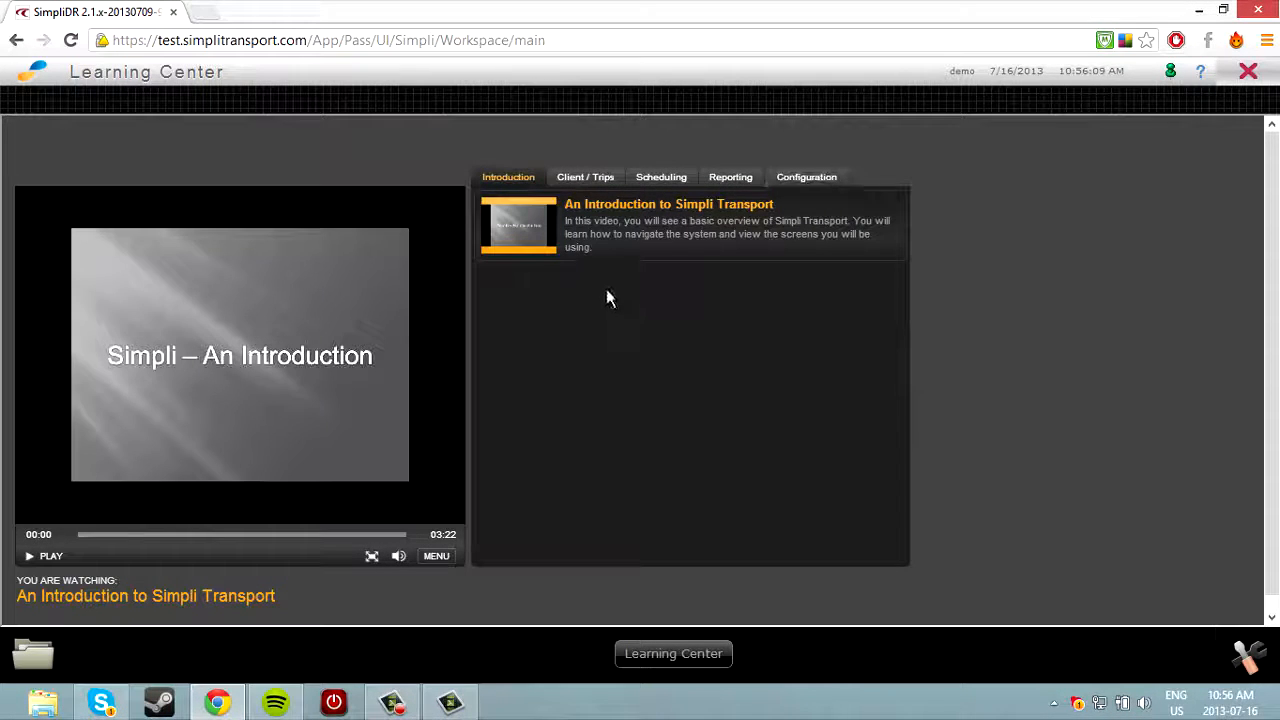
left_click(585, 185)
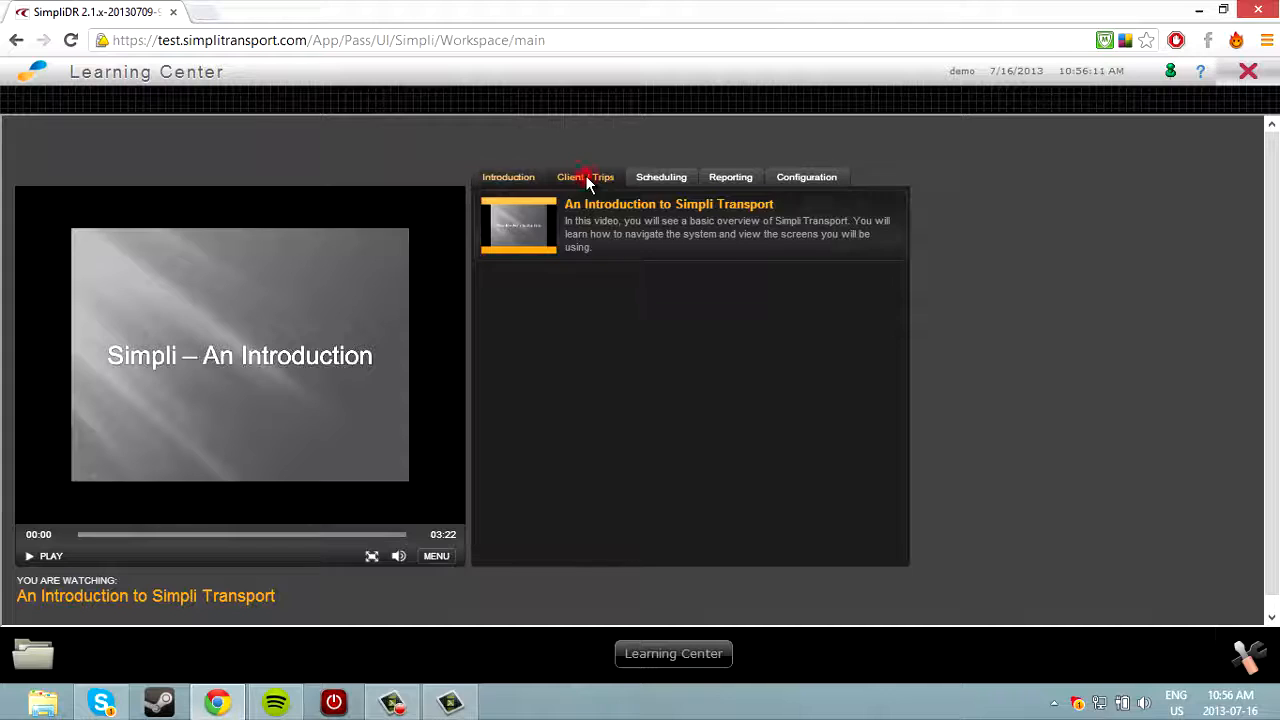
left_click(658, 180)
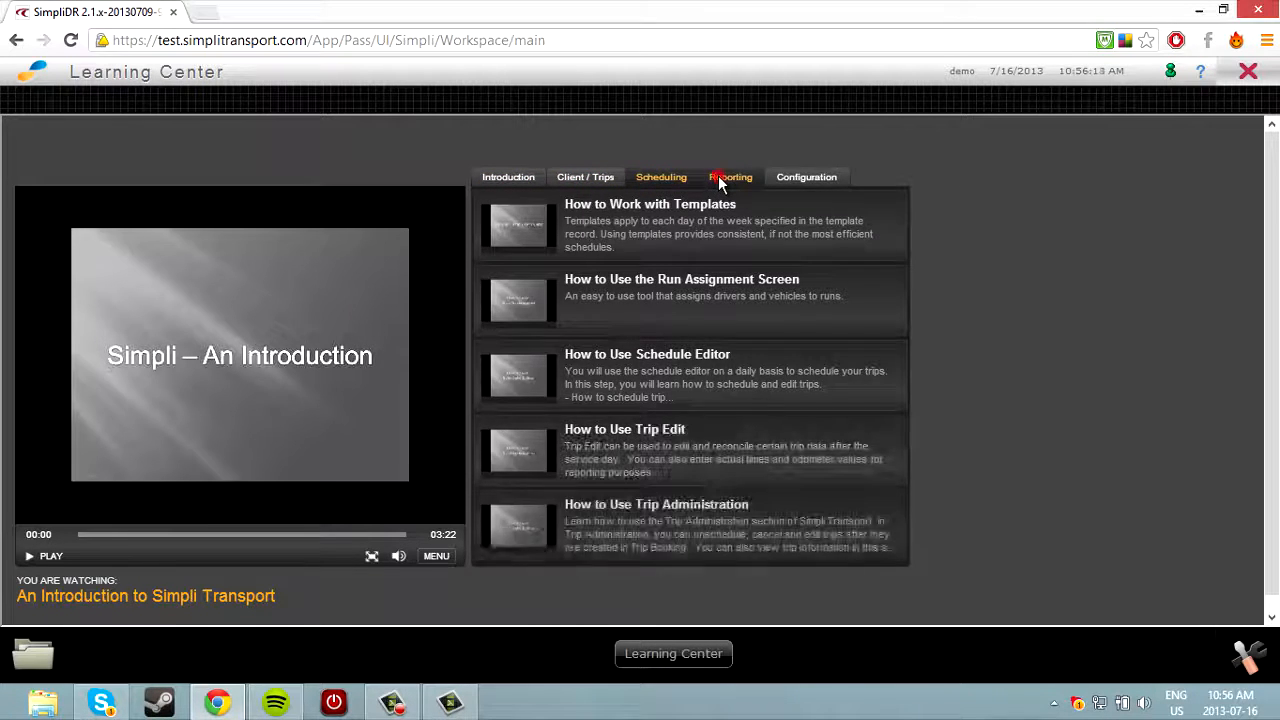
left_click(720, 177)
left_click(782, 179)
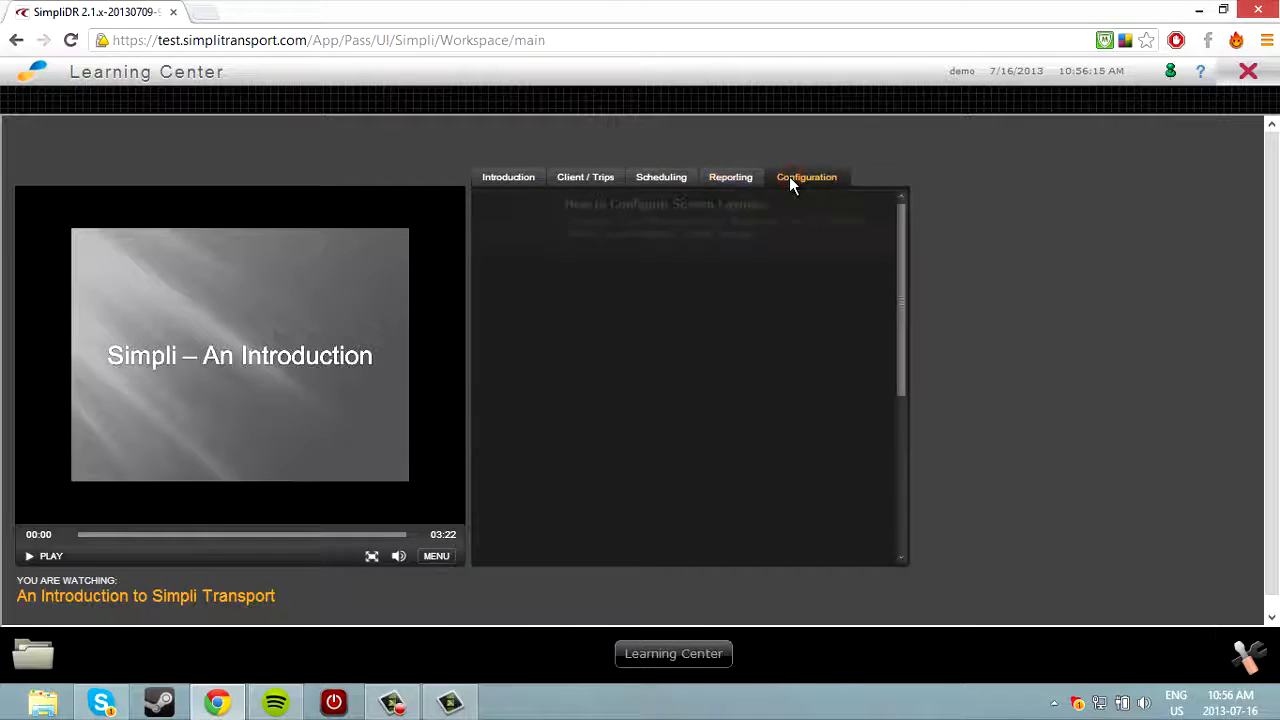
left_click(1248, 72)
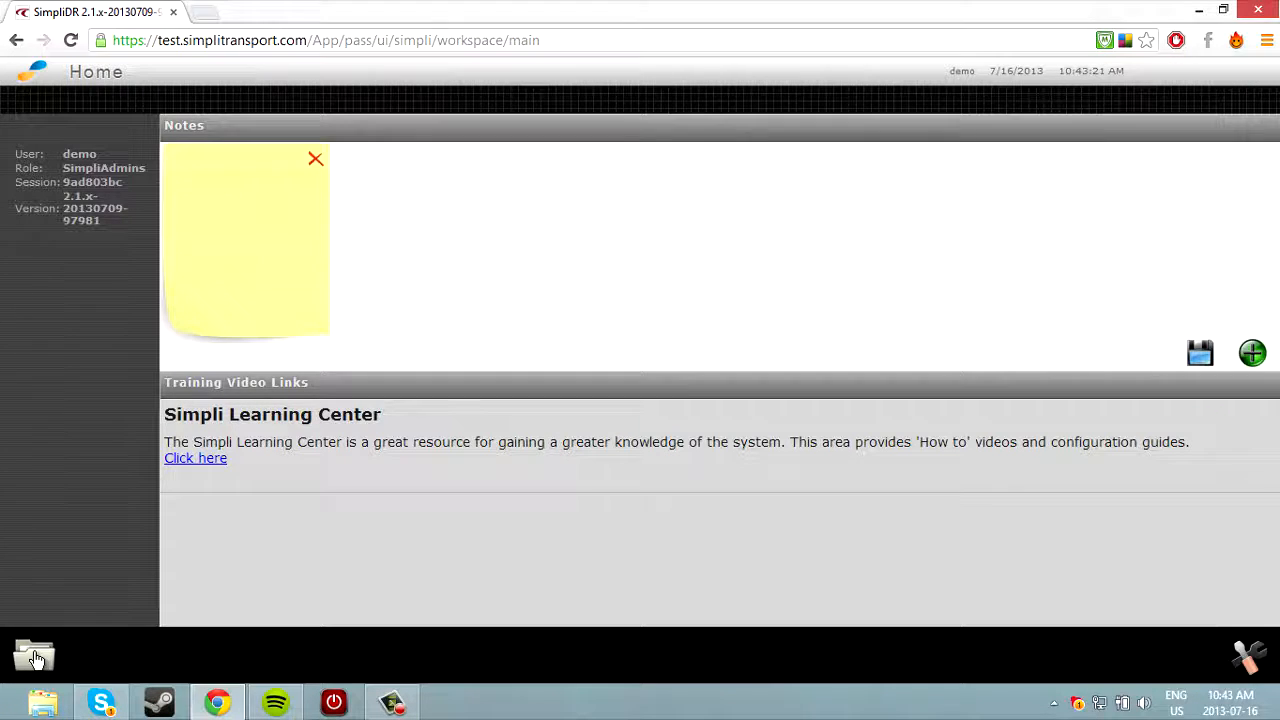
In Manage Clients, list all clients with /all and start a new client record.
left_click(37, 657)
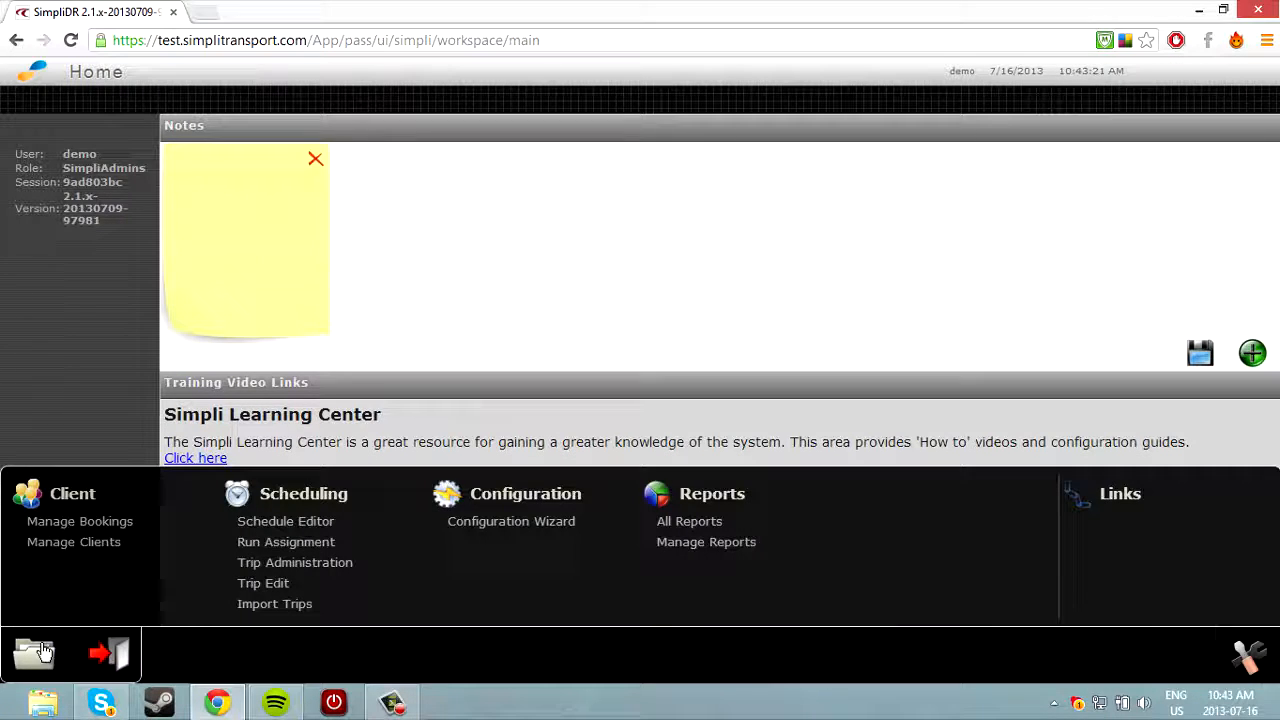
left_click(110, 541)
left_click(281, 139)
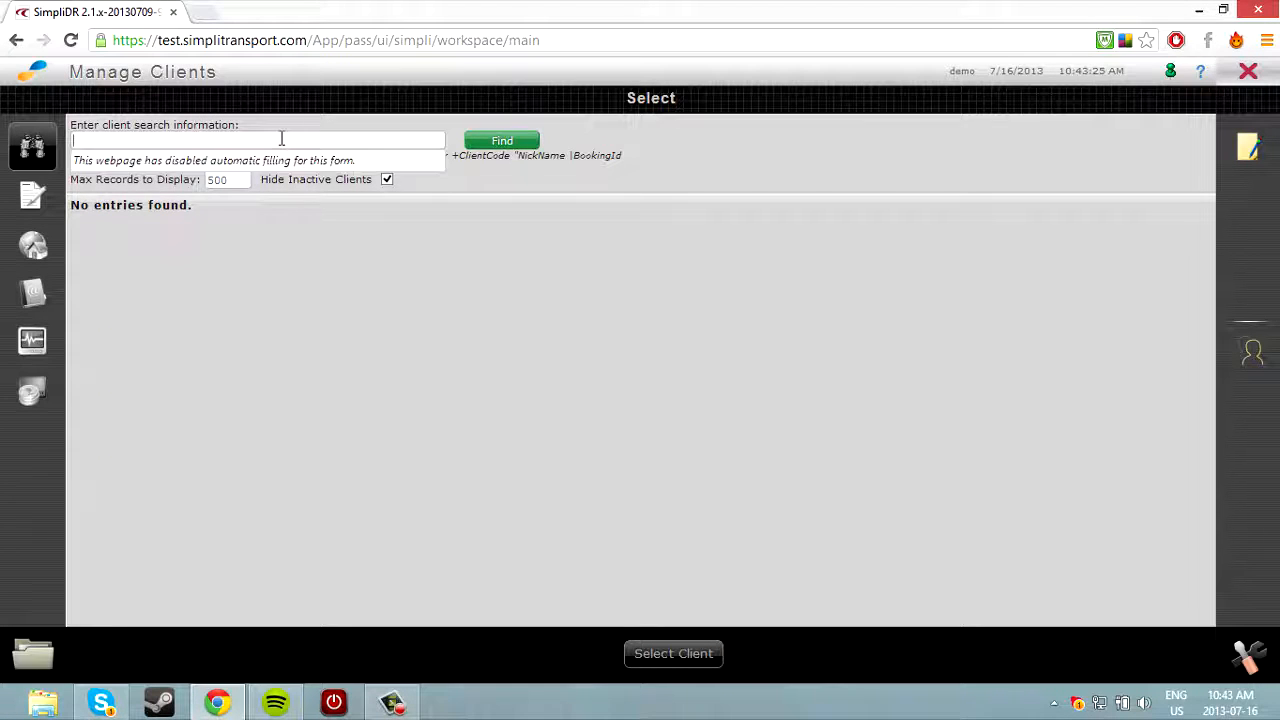
type("/all")
key("Return")
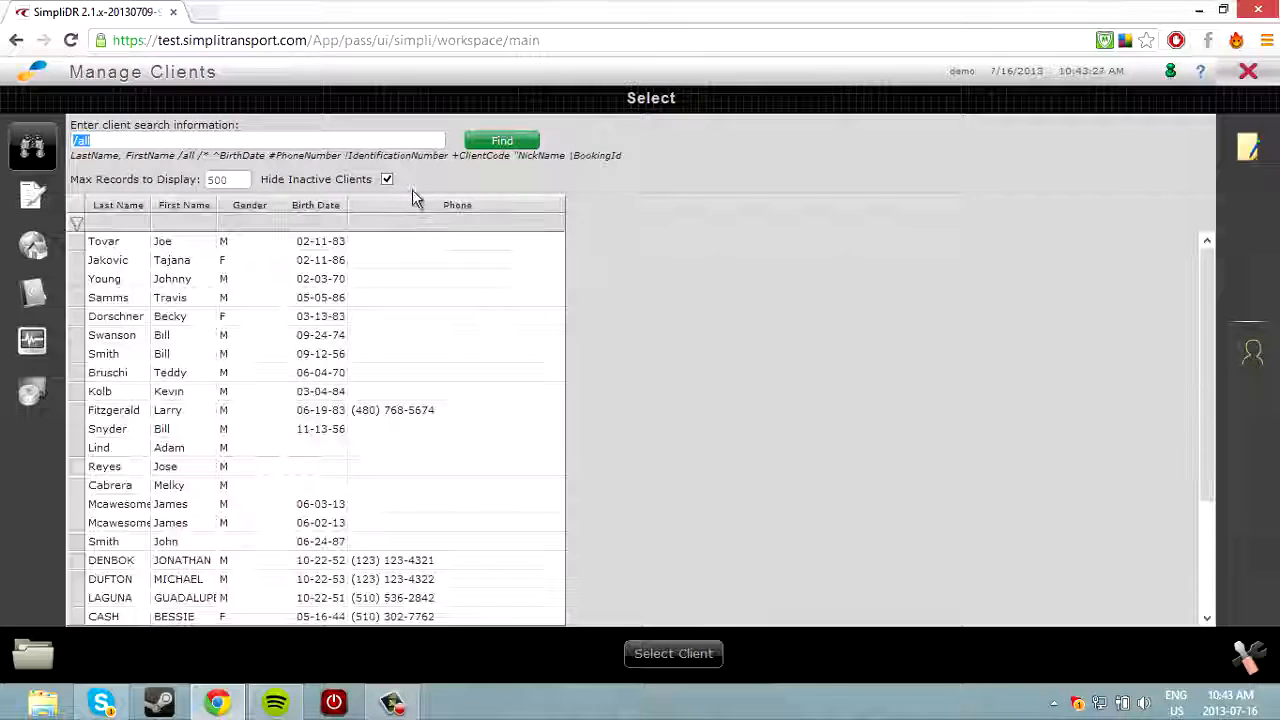
left_click(1255, 162)
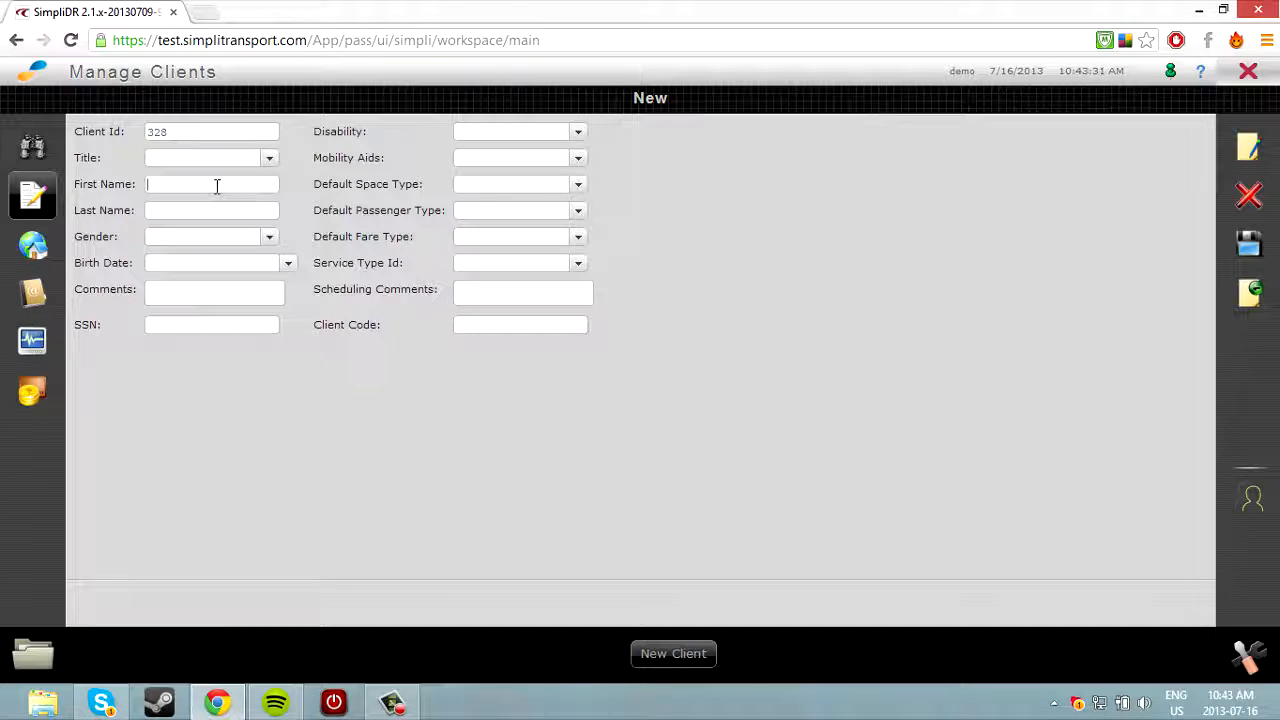
Enter the client's last name, male gender, birth date and social security number.
key("Tab")
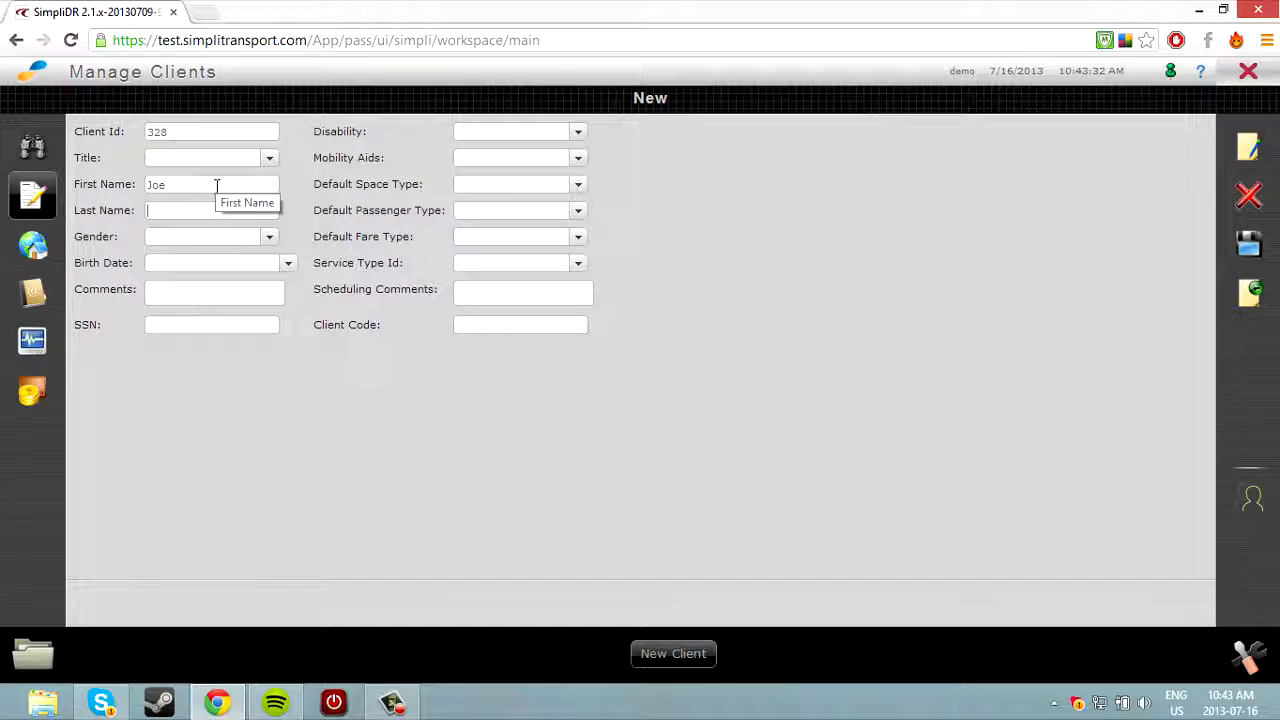
left_click(269, 236)
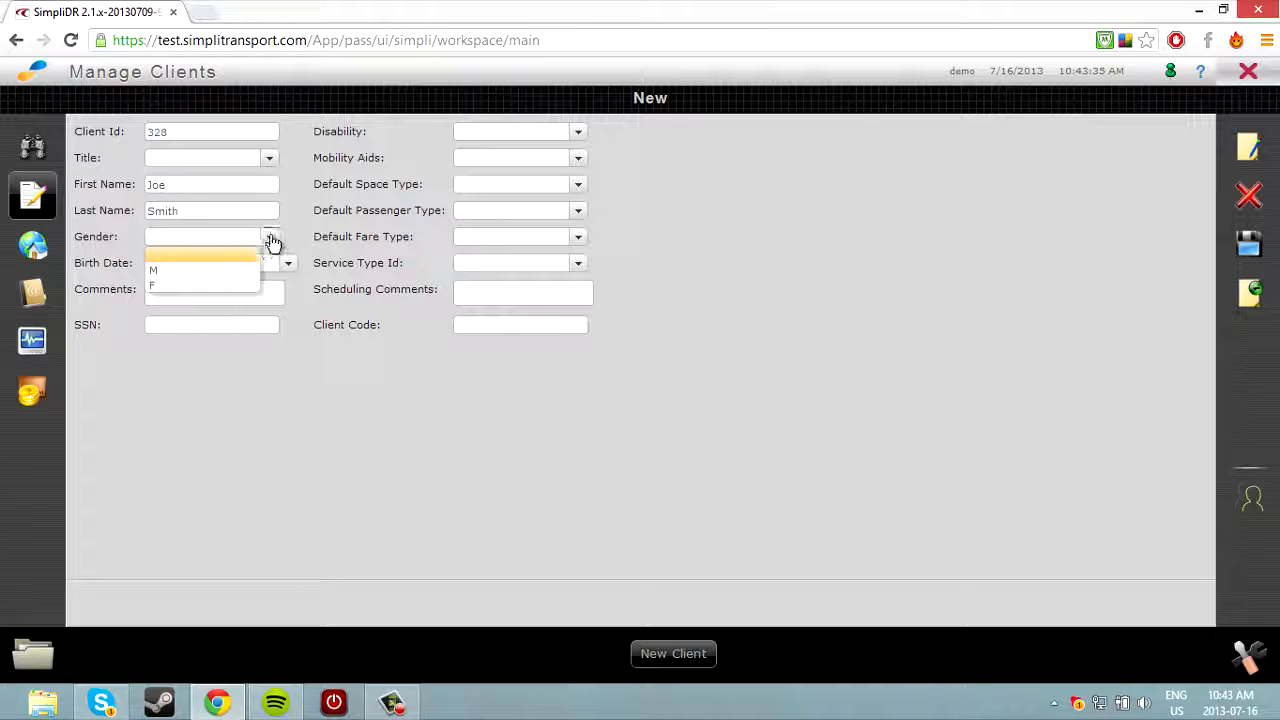
left_click(229, 266)
left_click(271, 263)
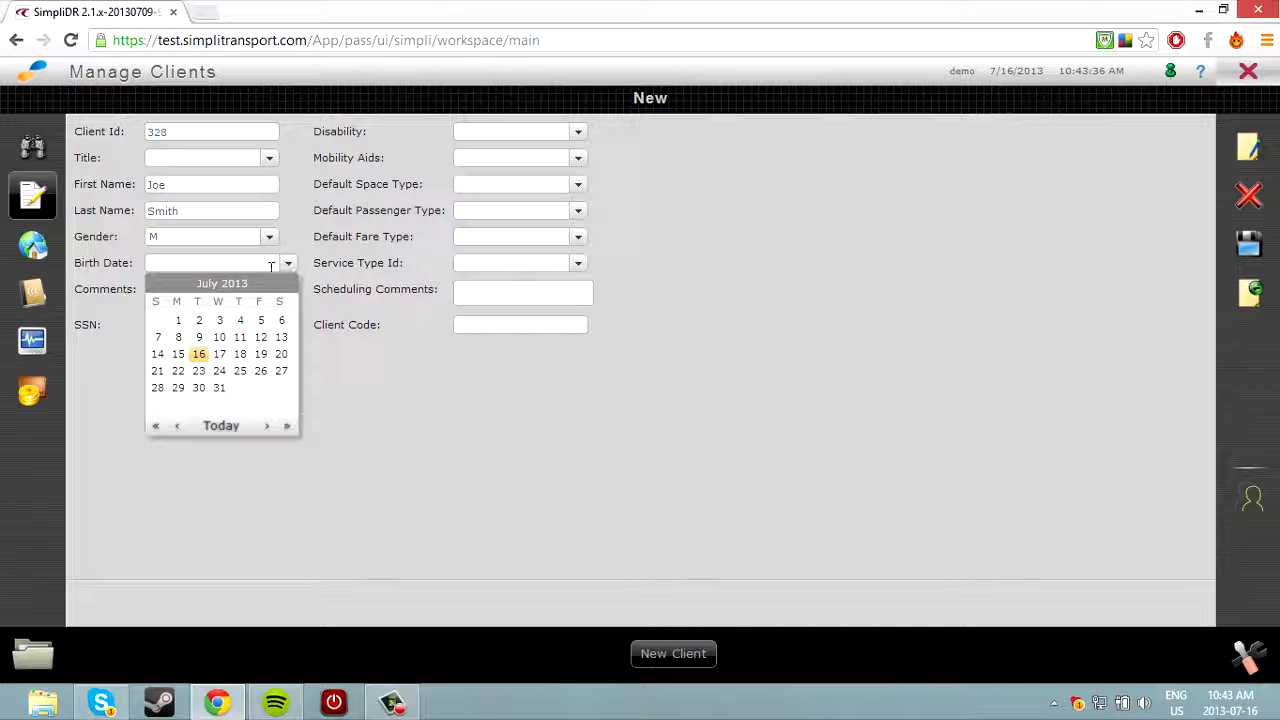
left_click(201, 337)
left_click(195, 263)
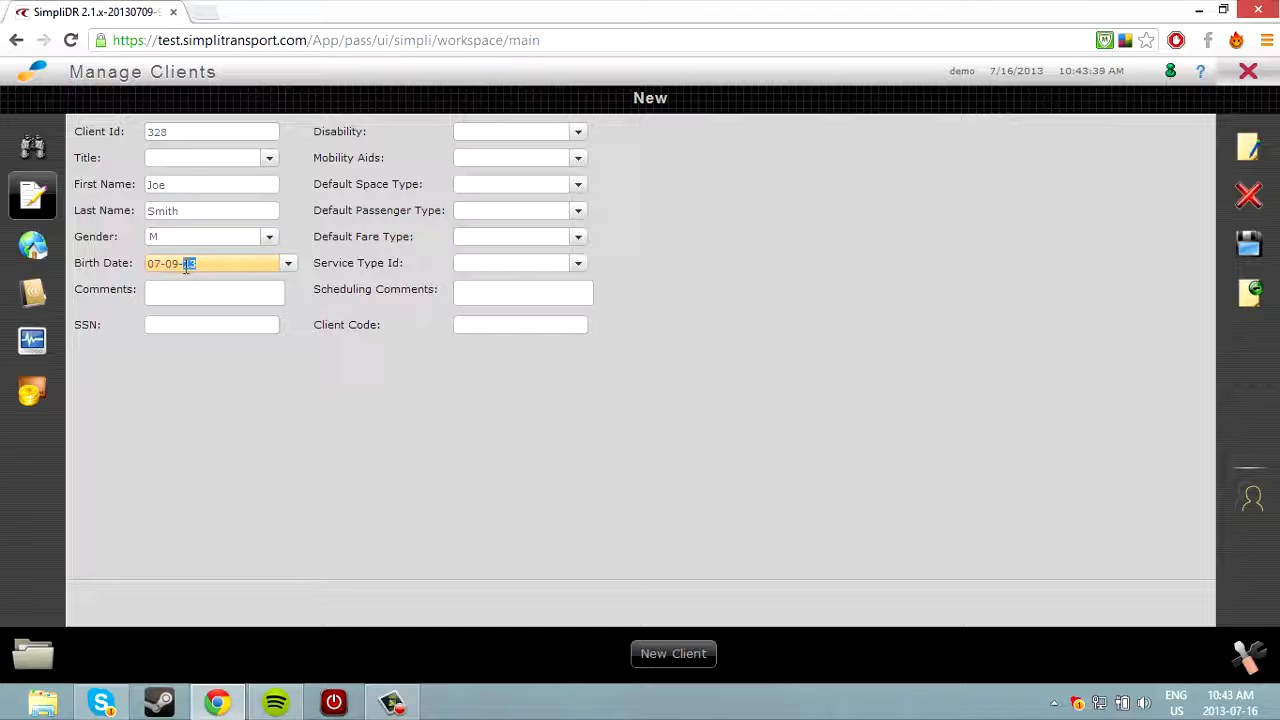
left_click(221, 322)
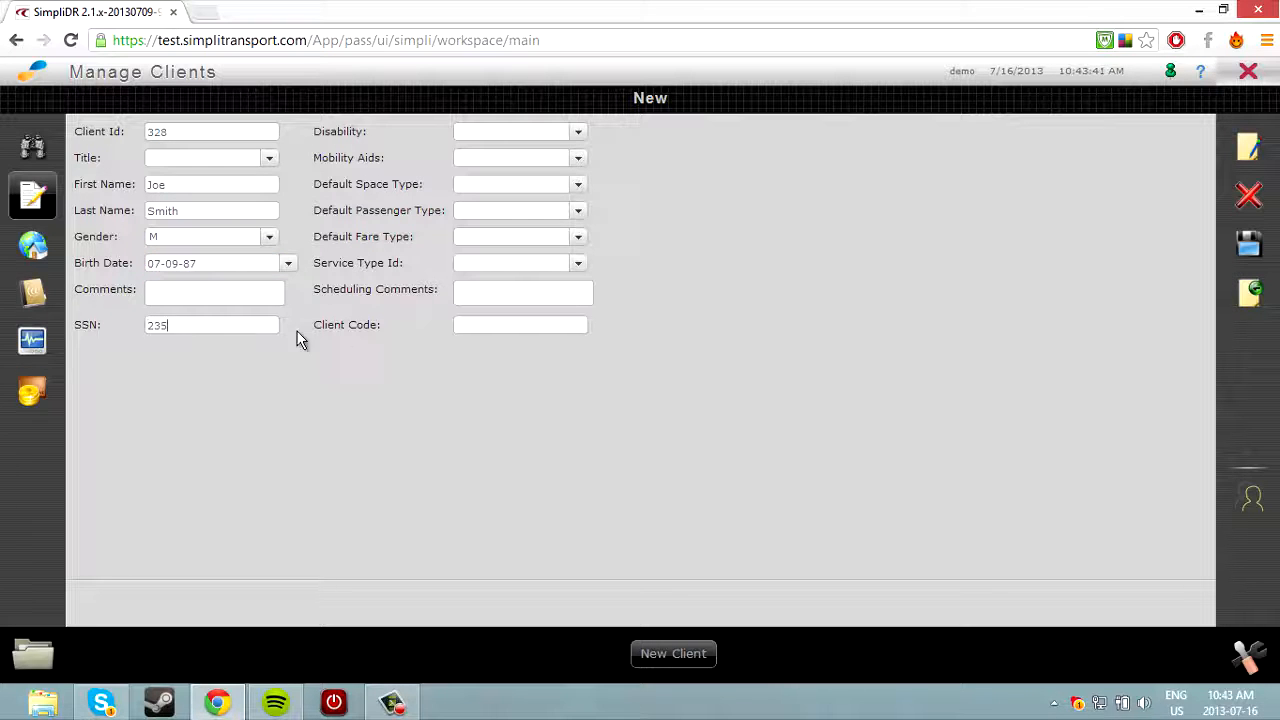
Set Phys disability, Cane mobility aid, Ambulatory space type and Regular passenger type.
left_click(577, 131)
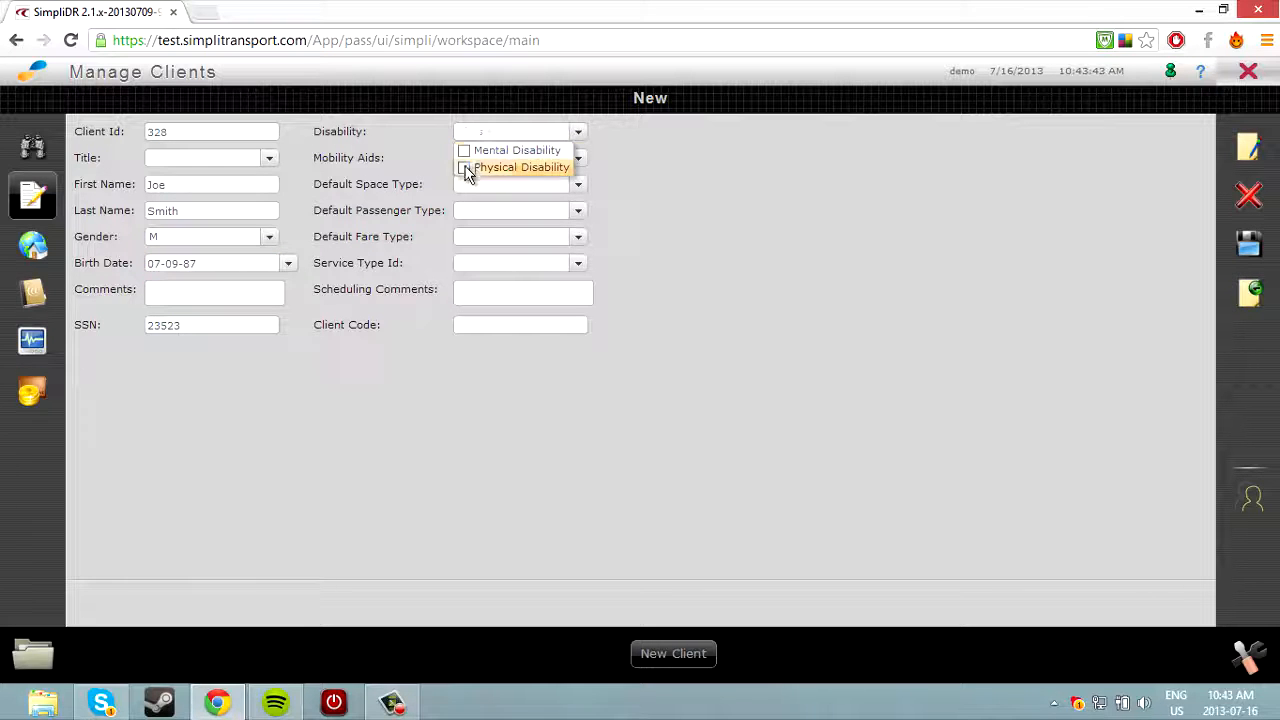
left_click(470, 166)
left_click(578, 159)
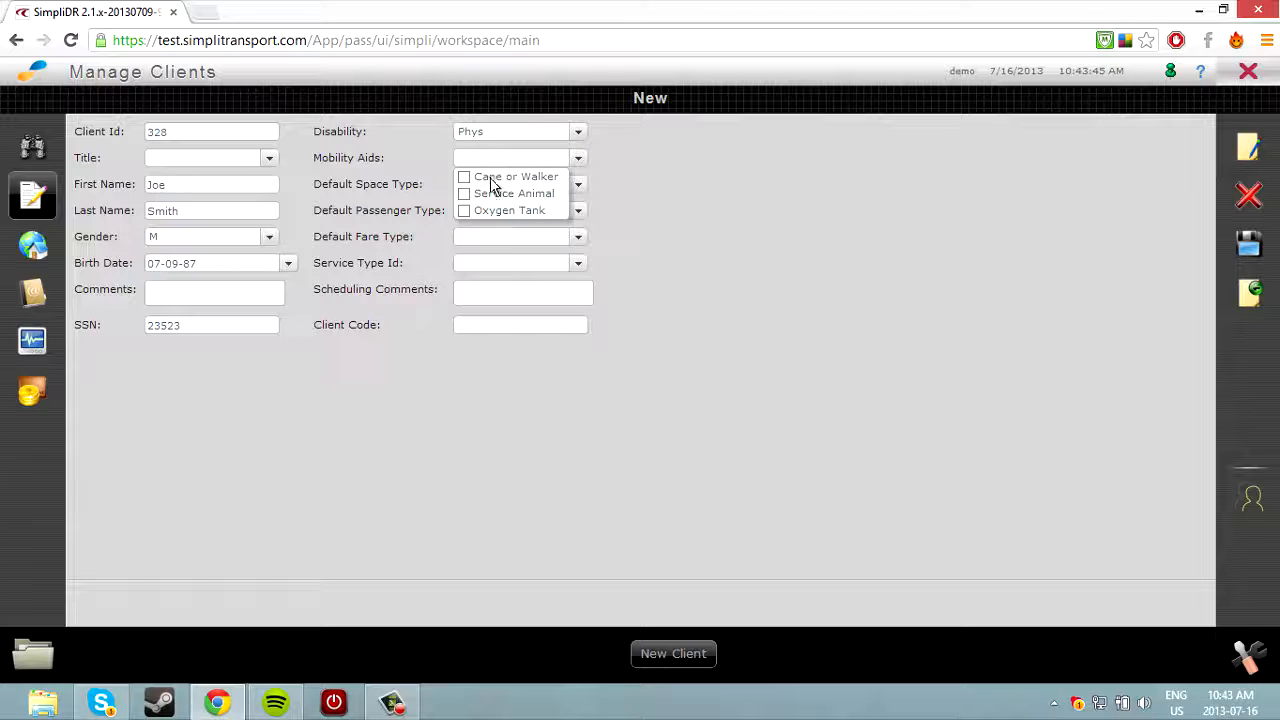
left_click(468, 178)
left_click(577, 187)
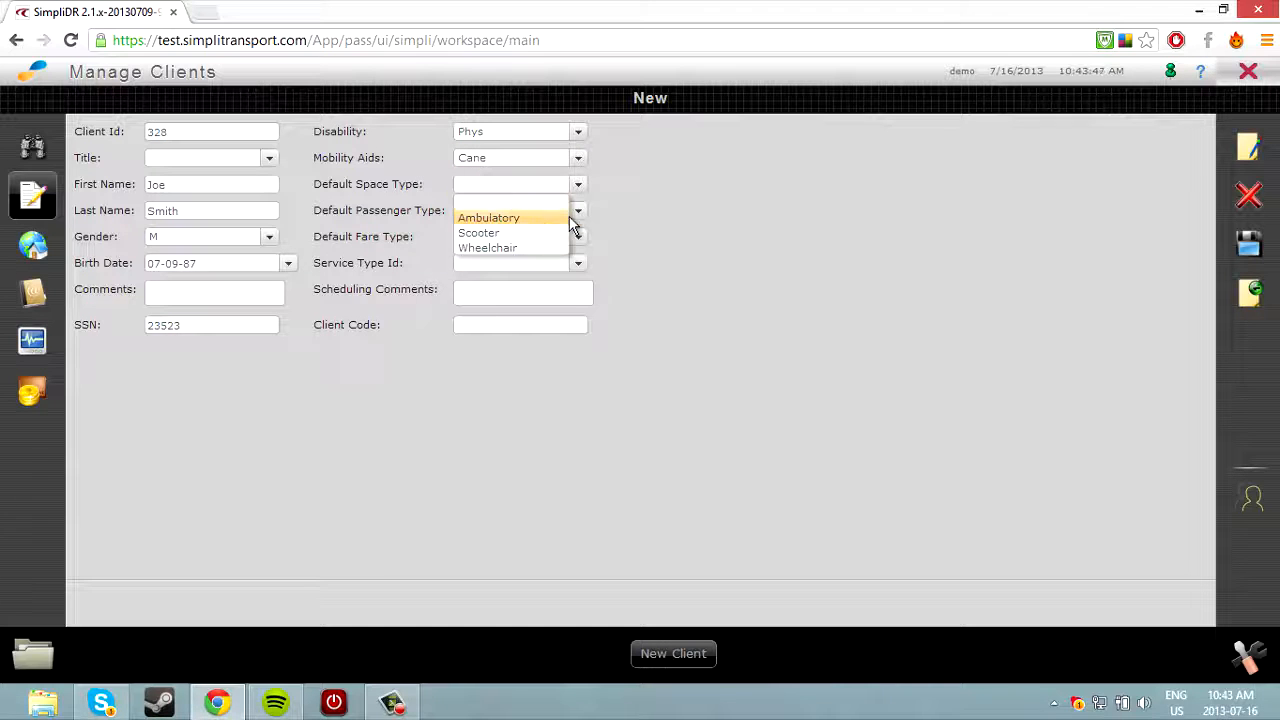
left_click(562, 218)
left_click(577, 211)
left_click(566, 245)
Set the Distance-N fare type and DAR service type, and fill in the Client Code.
left_click(579, 238)
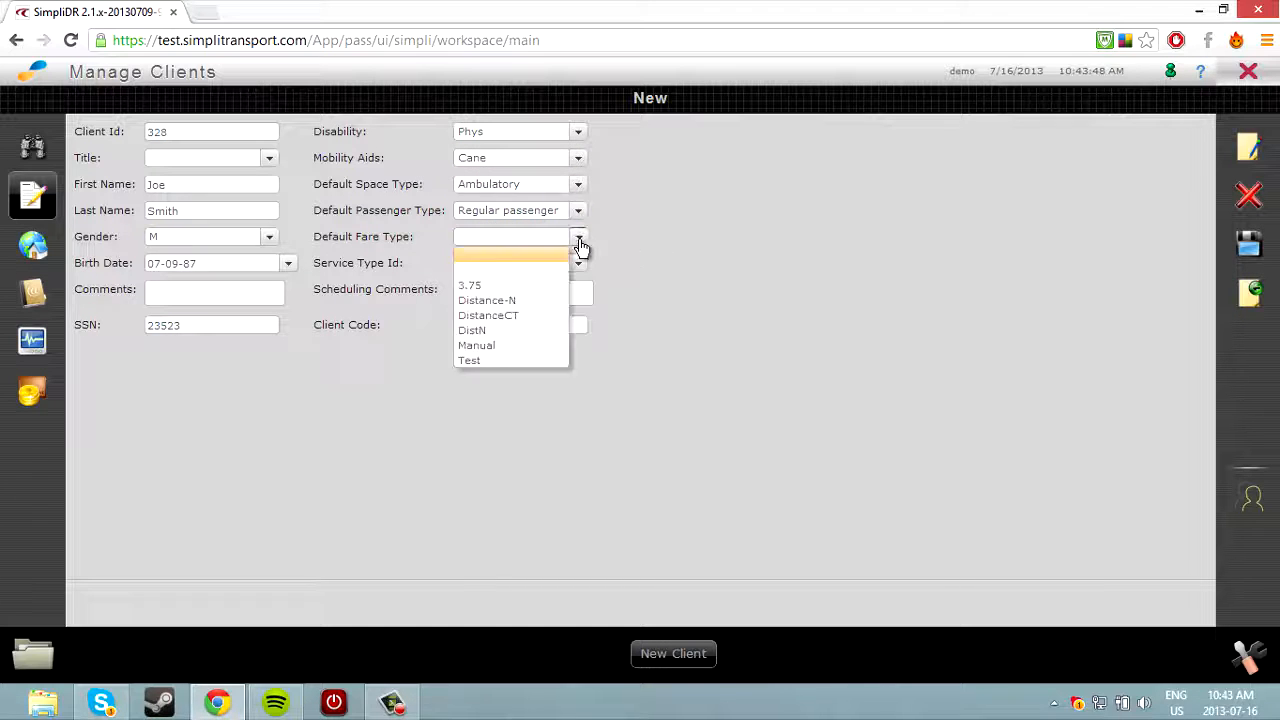
left_click(548, 300)
left_click(570, 268)
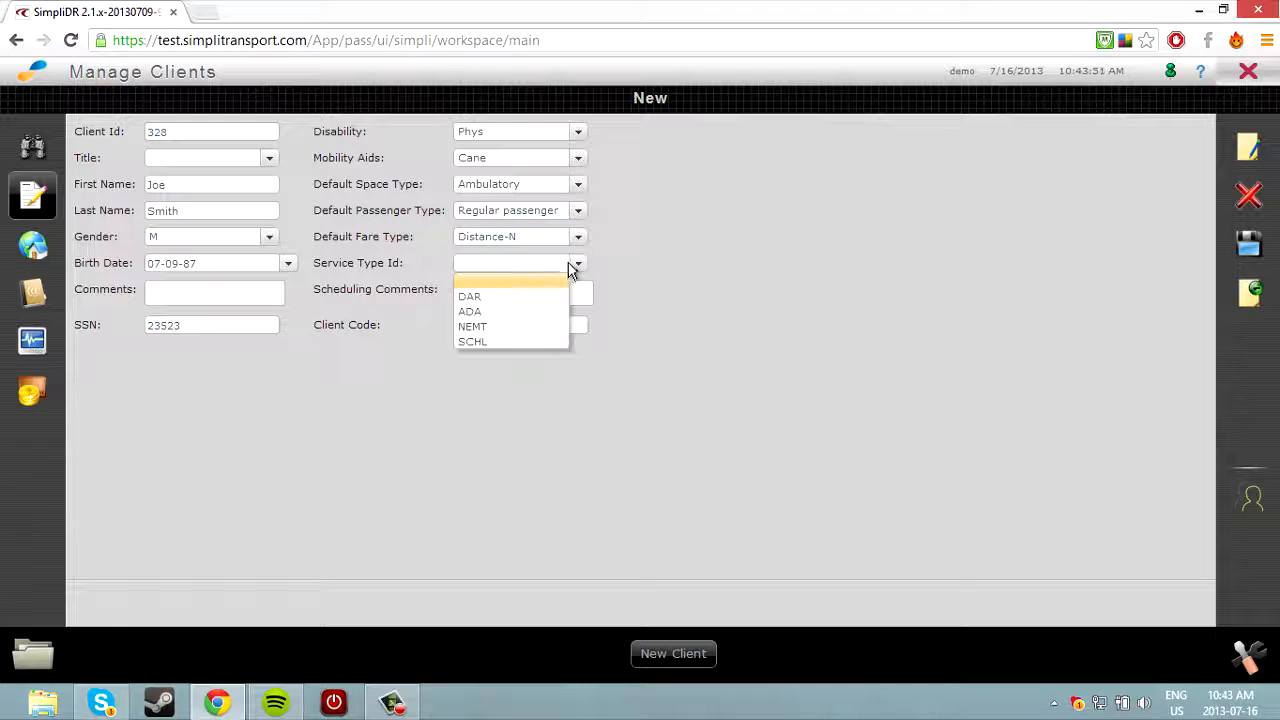
left_click(537, 297)
left_click(550, 323)
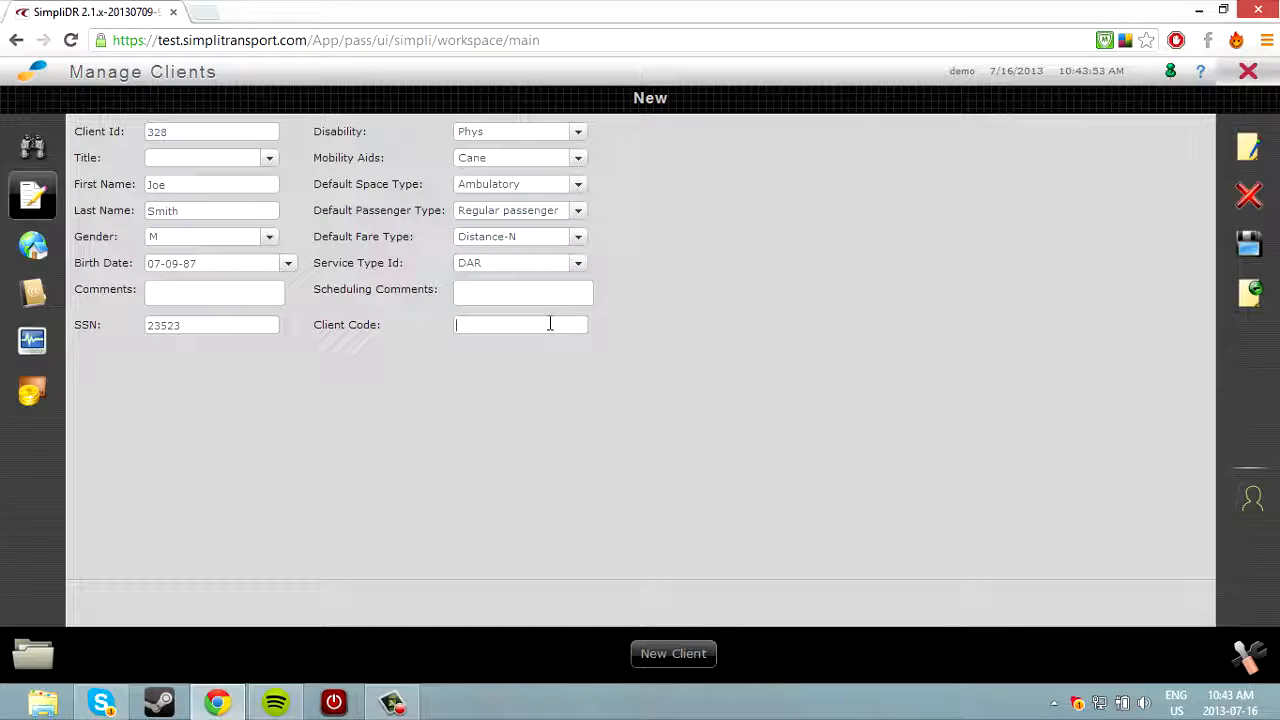
type("325")
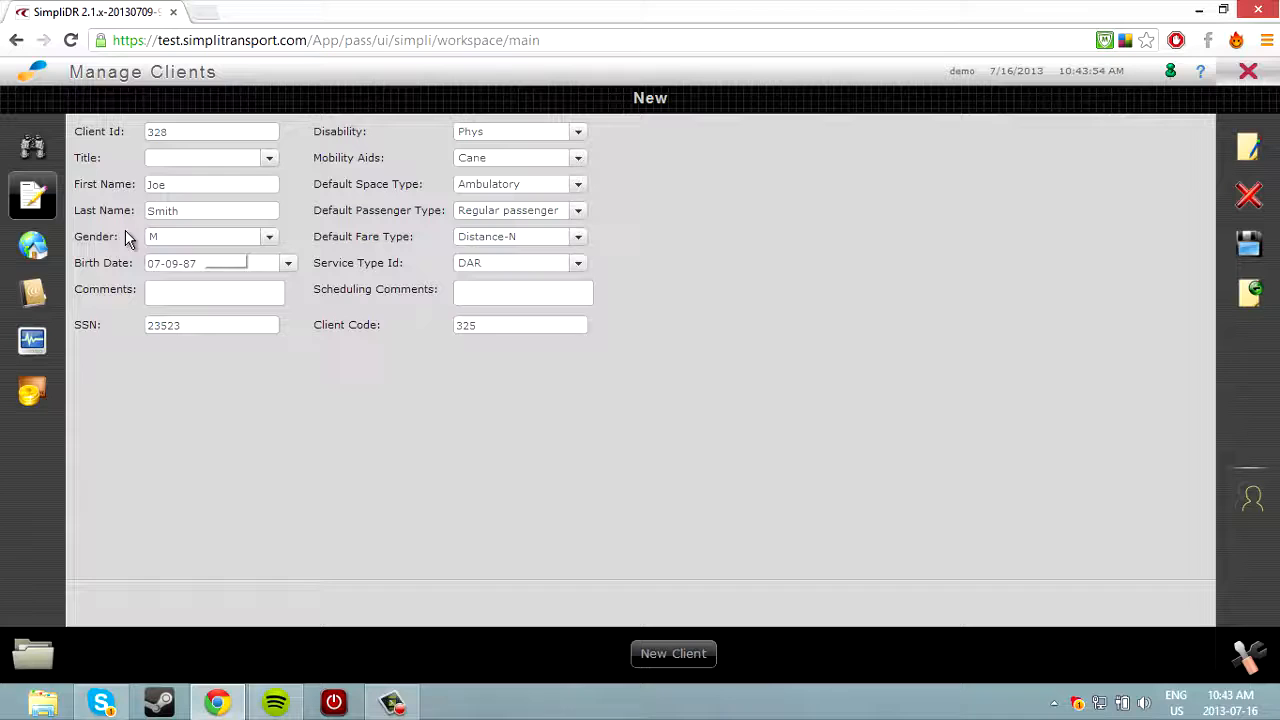
left_click(32, 245)
Look up the client's Home address, check it in street view, and accept the match.
left_click(560, 128)
left_click(563, 143)
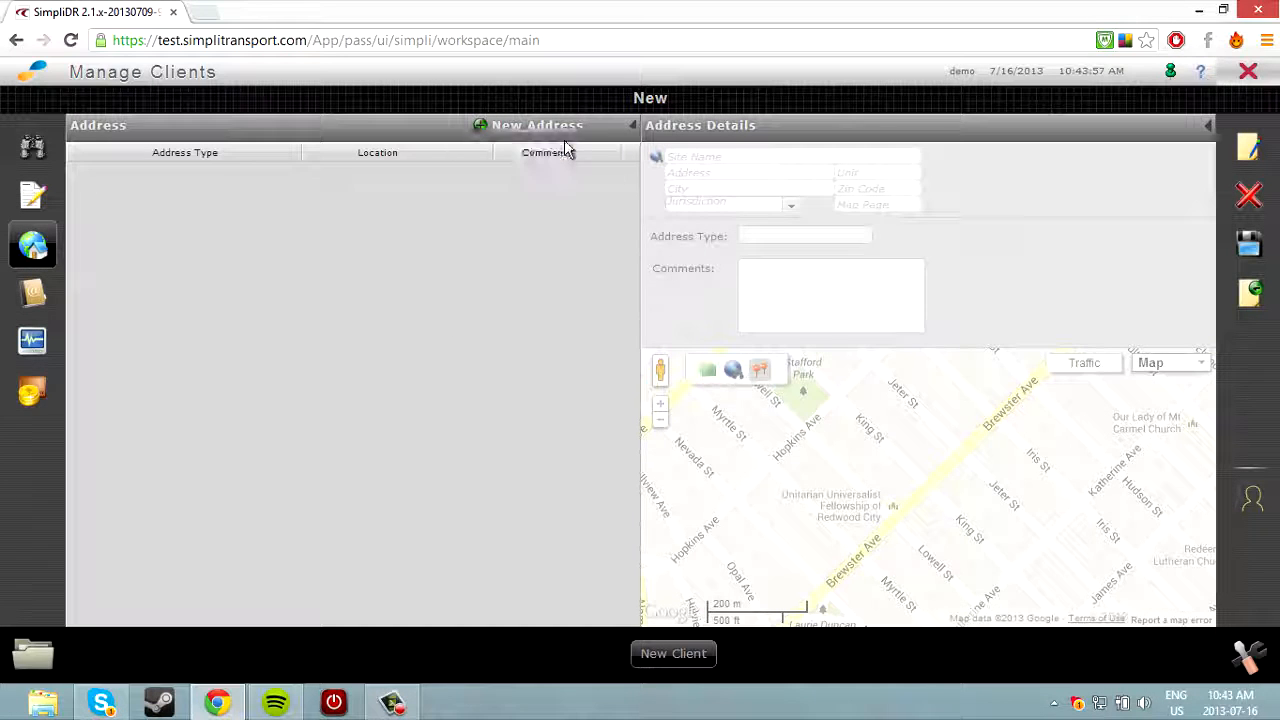
left_click(680, 155)
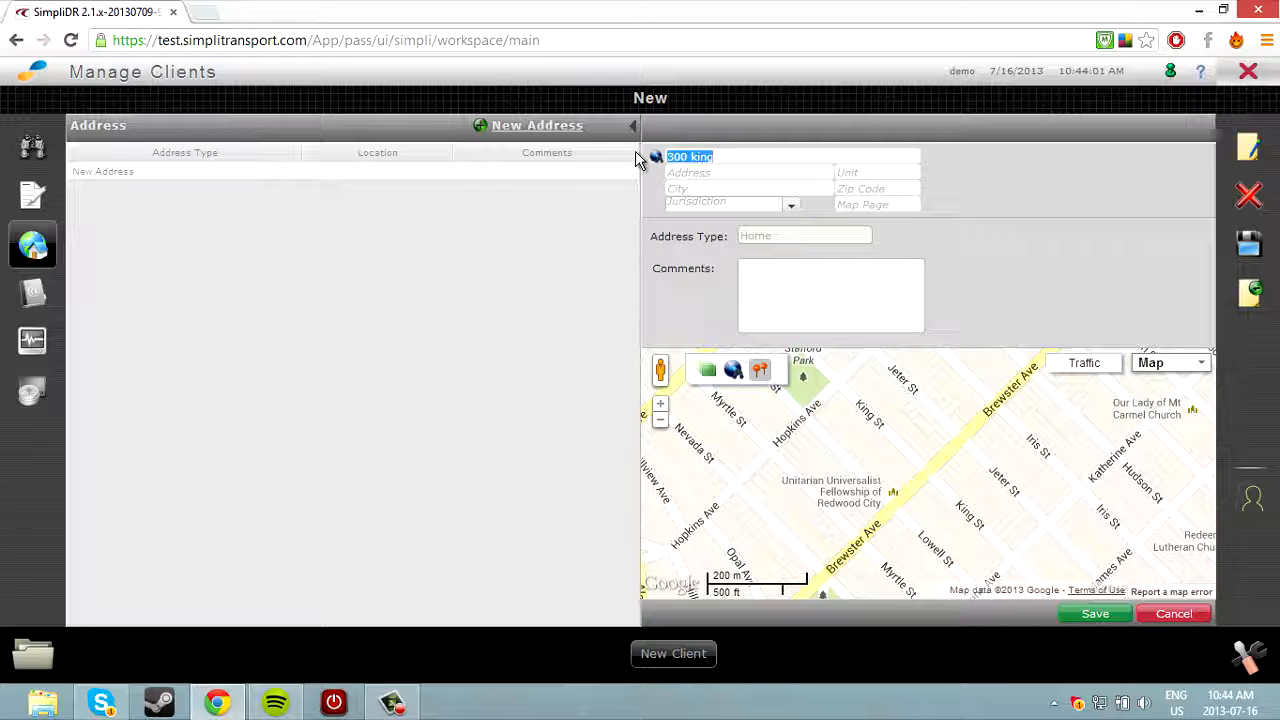
left_click(656, 157)
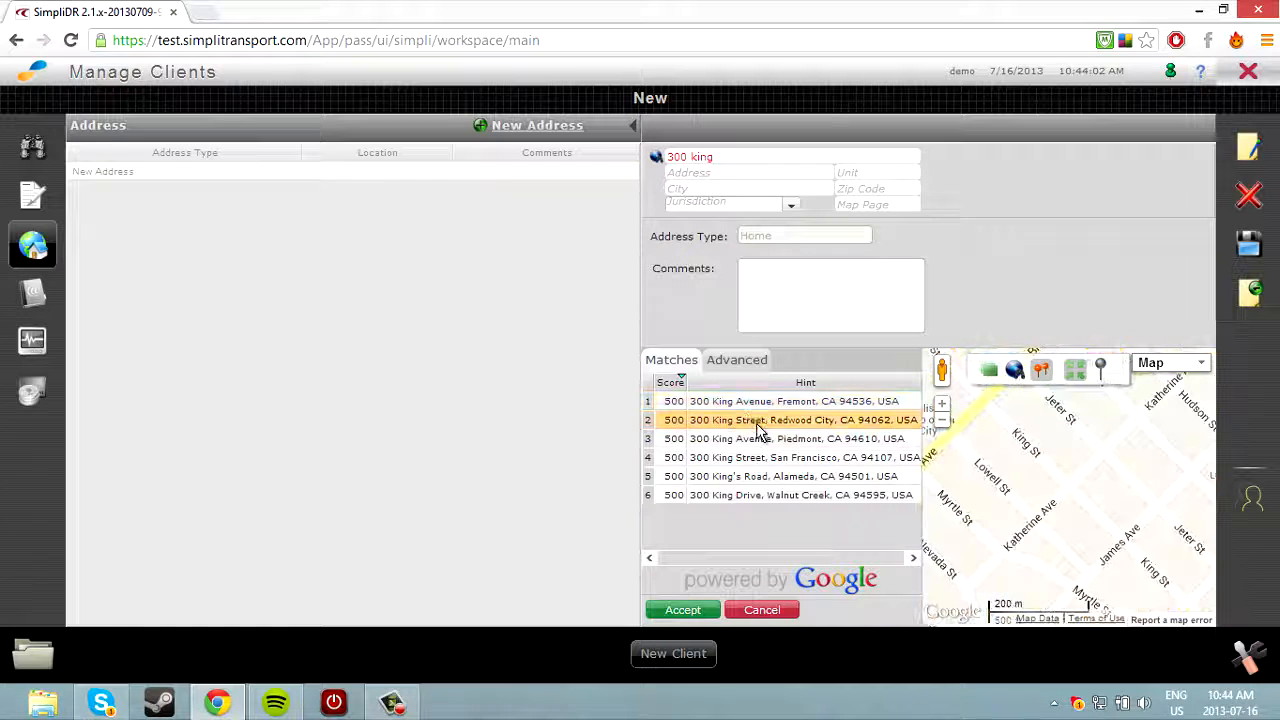
mouse_move(941, 370)
left_mouse_down()
mouse_move(1070, 445)
mouse_move(1062, 480)
left_mouse_up()
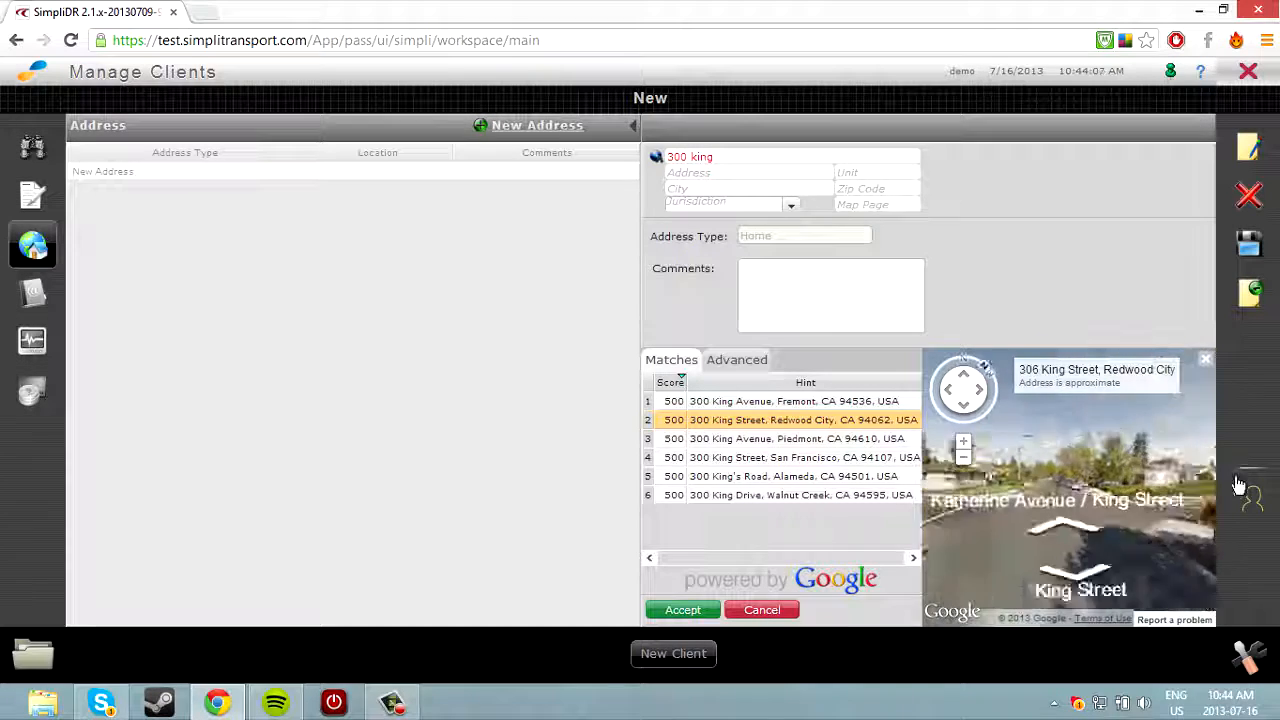
left_click_drag(945, 486, 1054, 488)
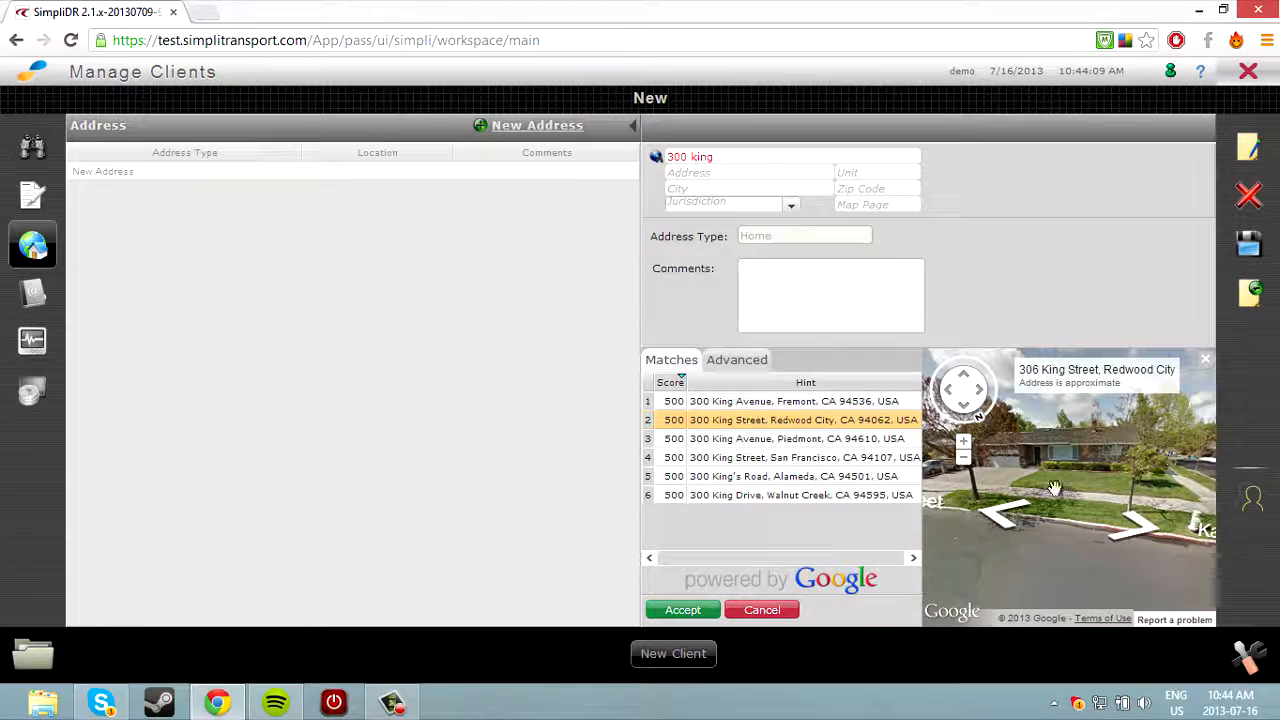
left_click(706, 611)
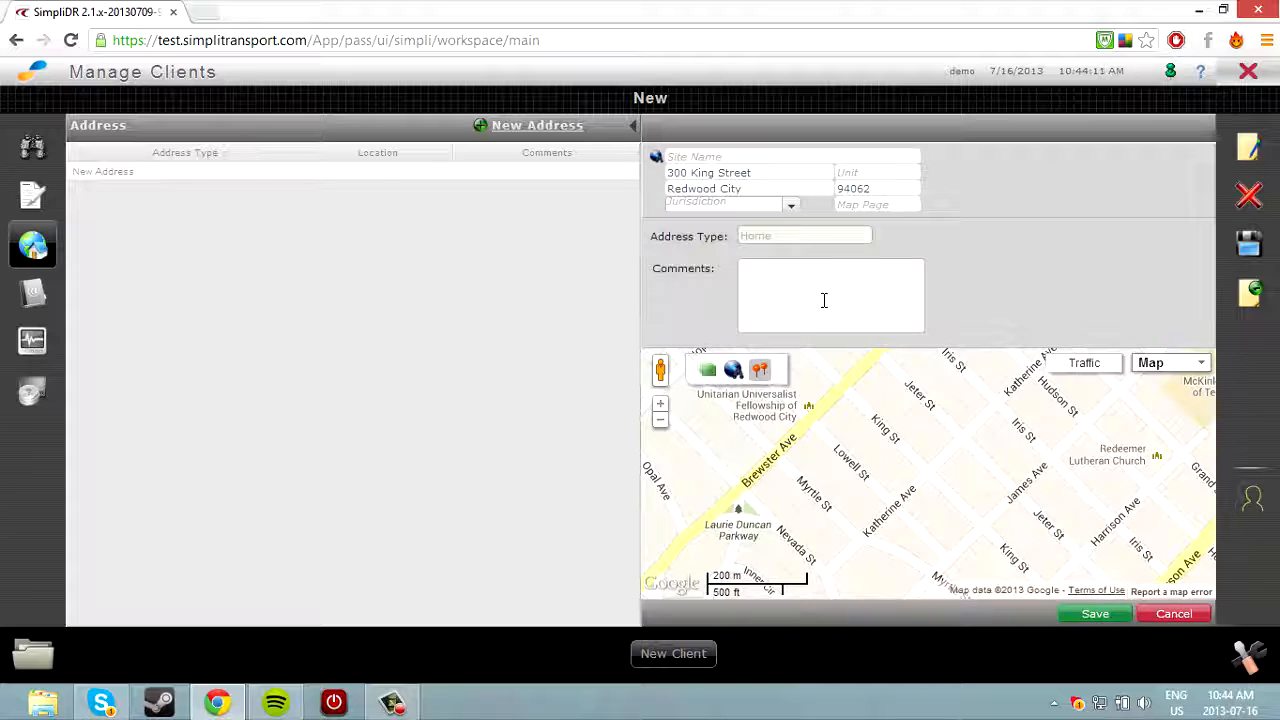
Add a buzzer-code comment and save the Home address.
left_click(824, 300)
type("buzzer code 235")
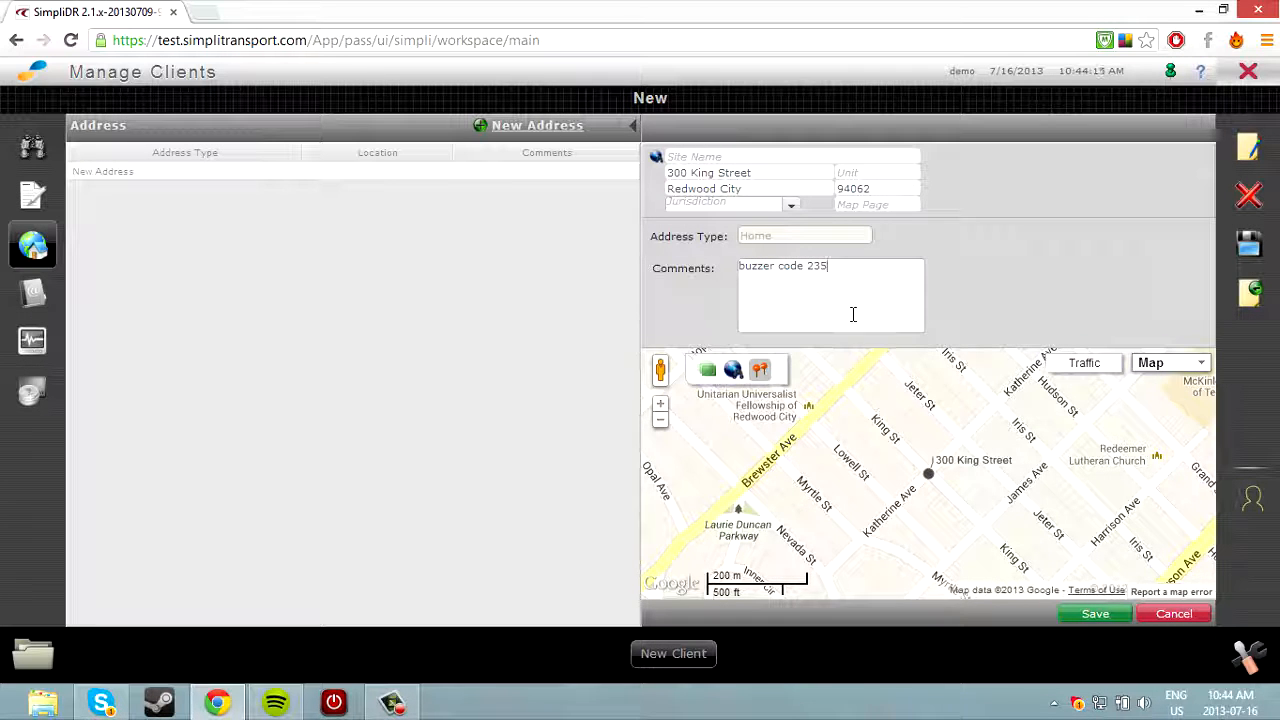
left_click(1092, 613)
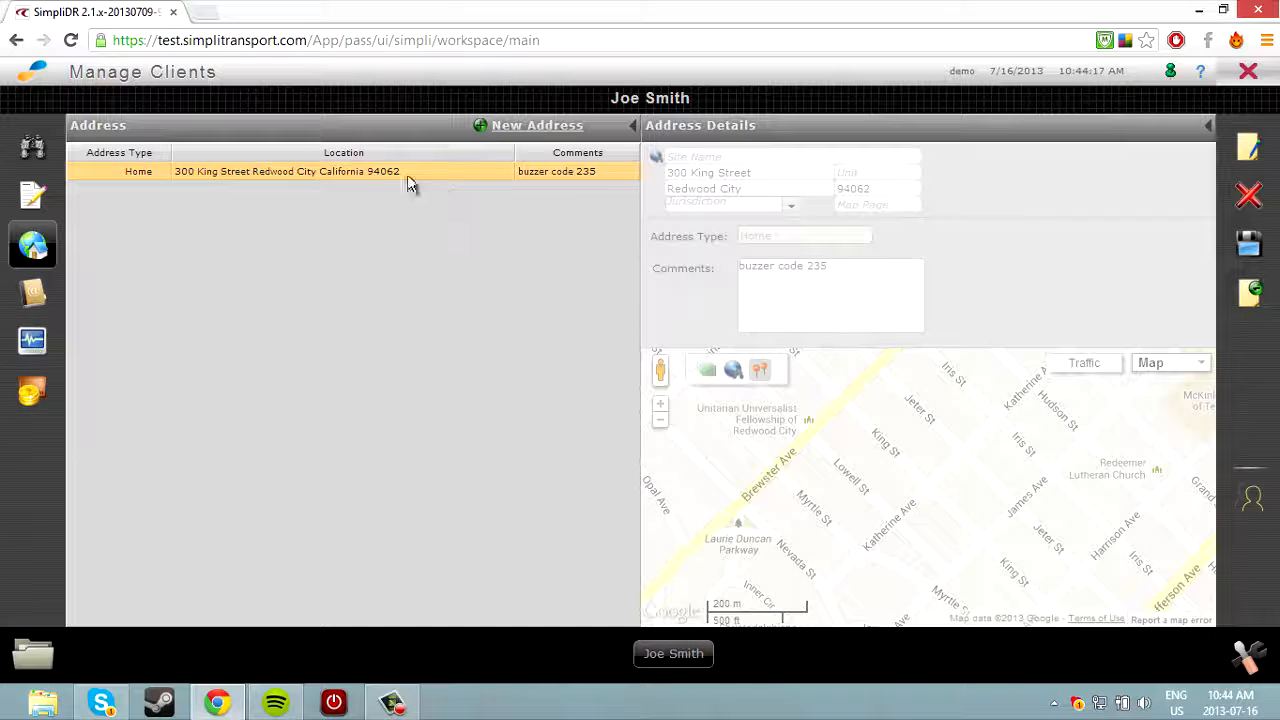
left_click(522, 128)
left_click(33, 292)
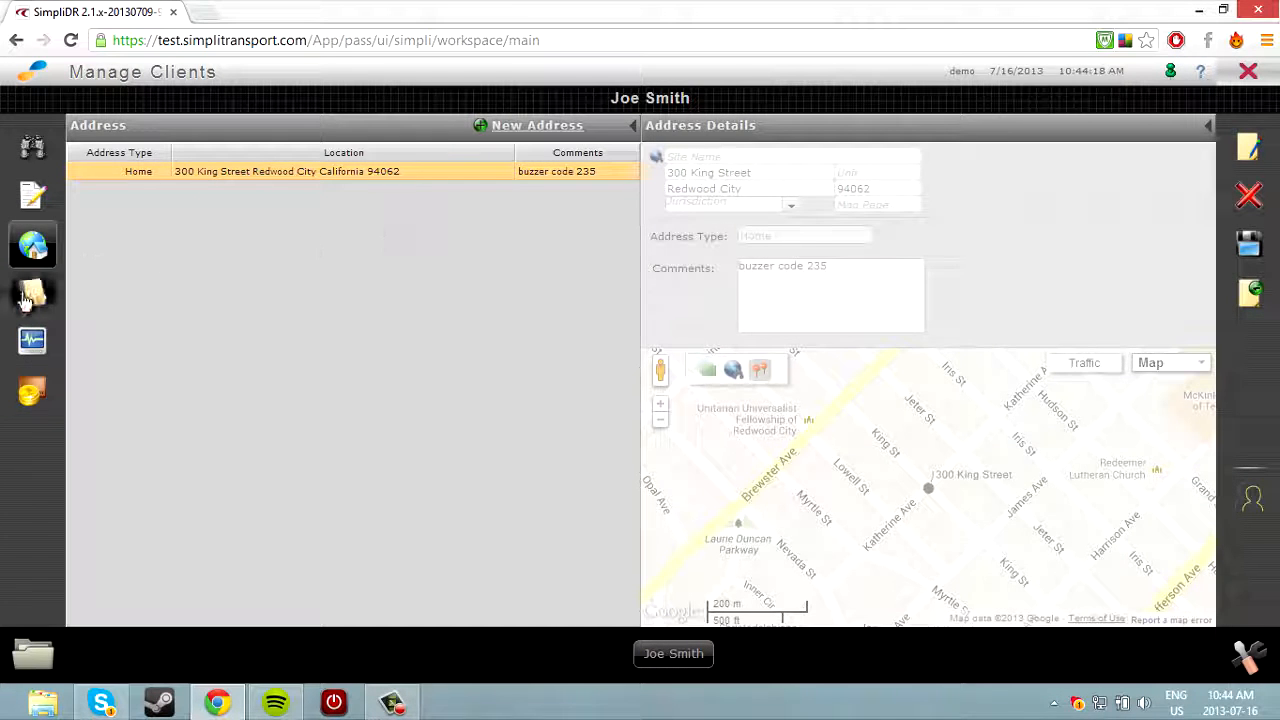
Add and save a Home Phone contact with the client's phone number.
left_click(530, 127)
left_click(530, 142)
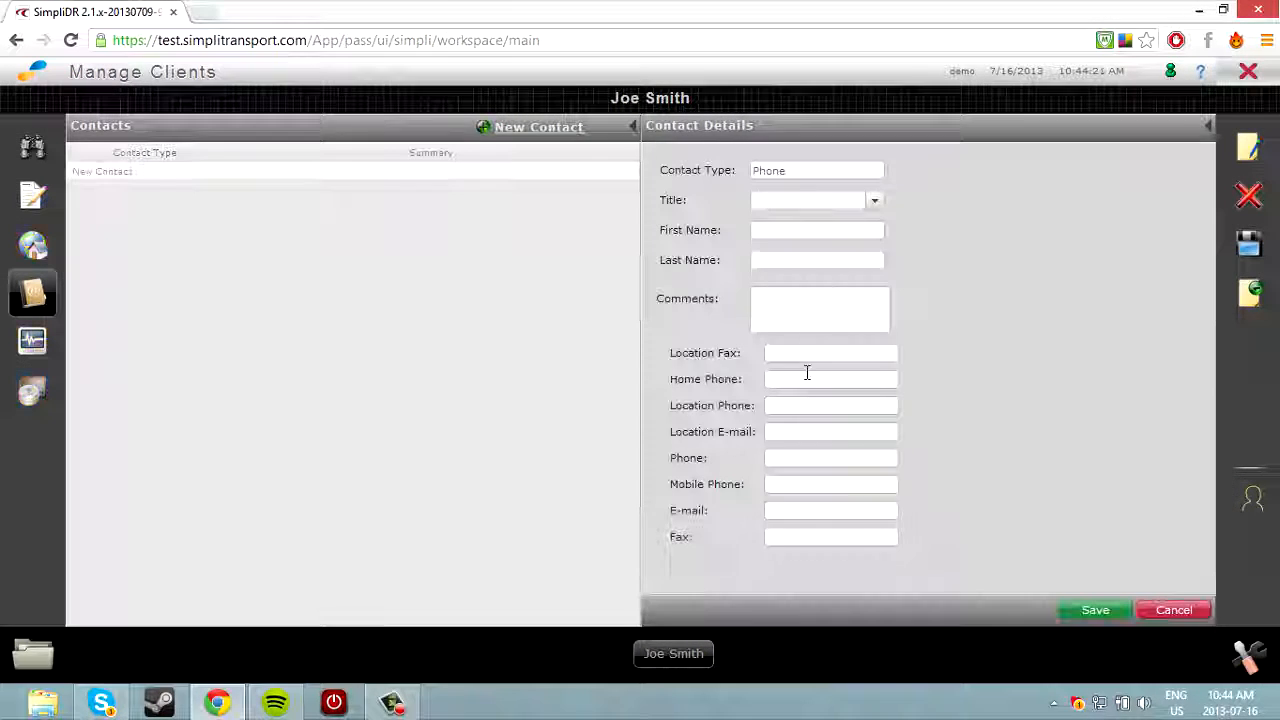
left_click(806, 378)
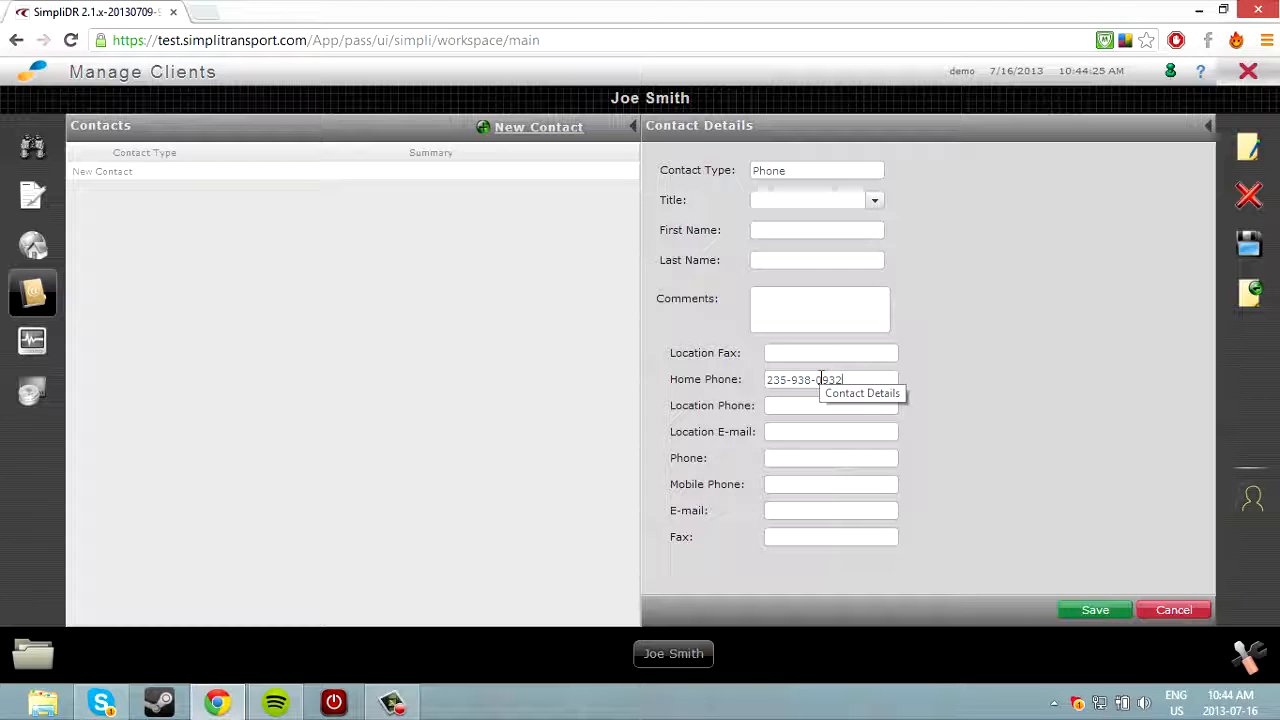
left_click(1090, 610)
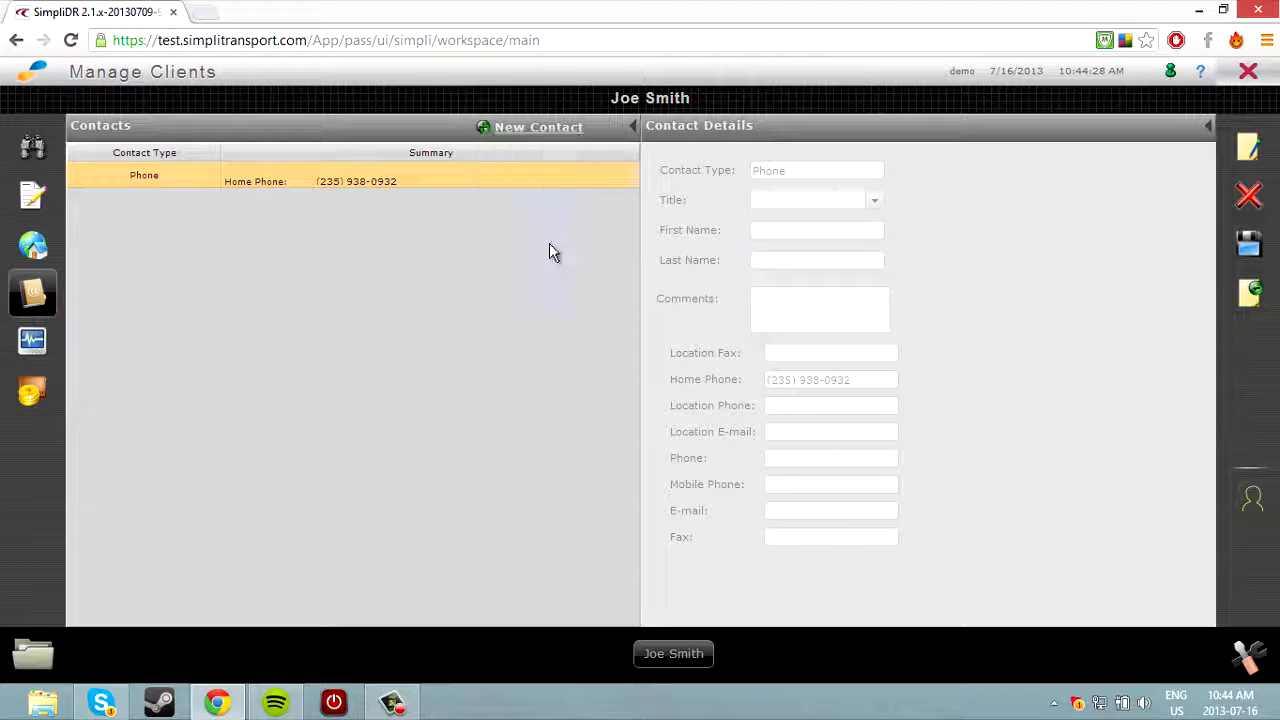
Keep the client's status record as Active and save it.
left_click(62, 344)
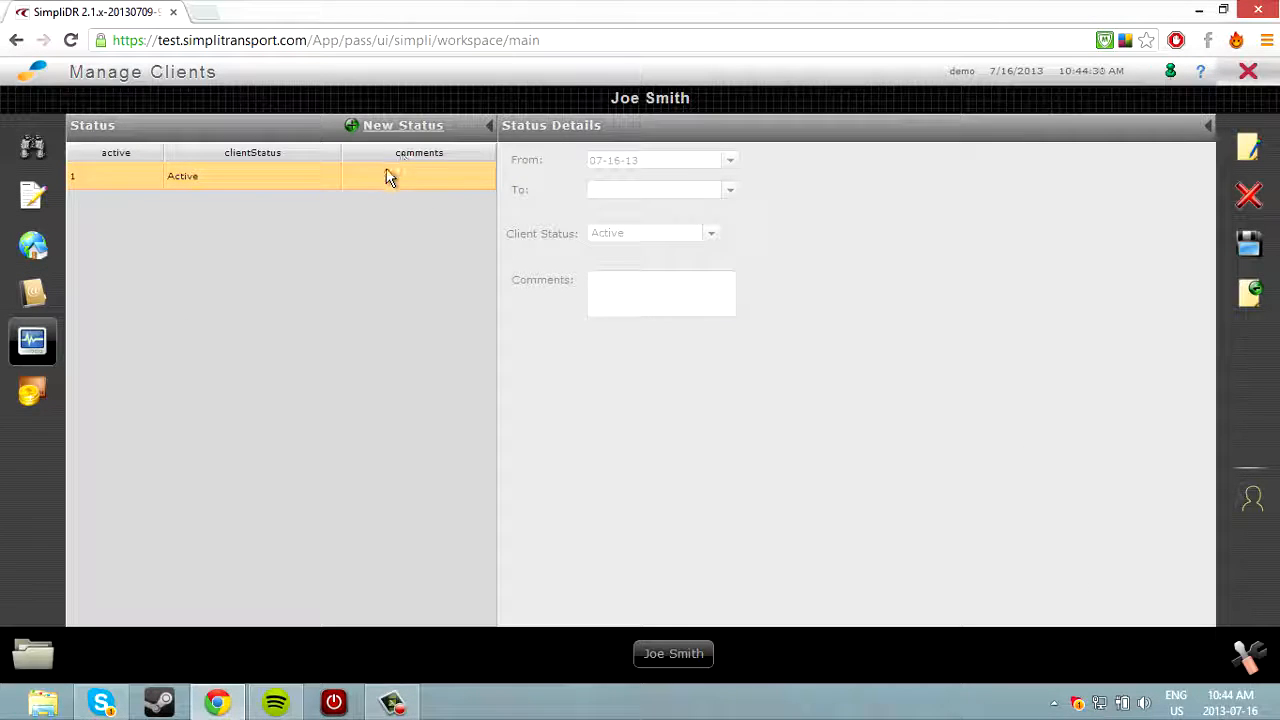
double_click(396, 172)
left_click(675, 235)
left_click(800, 255)
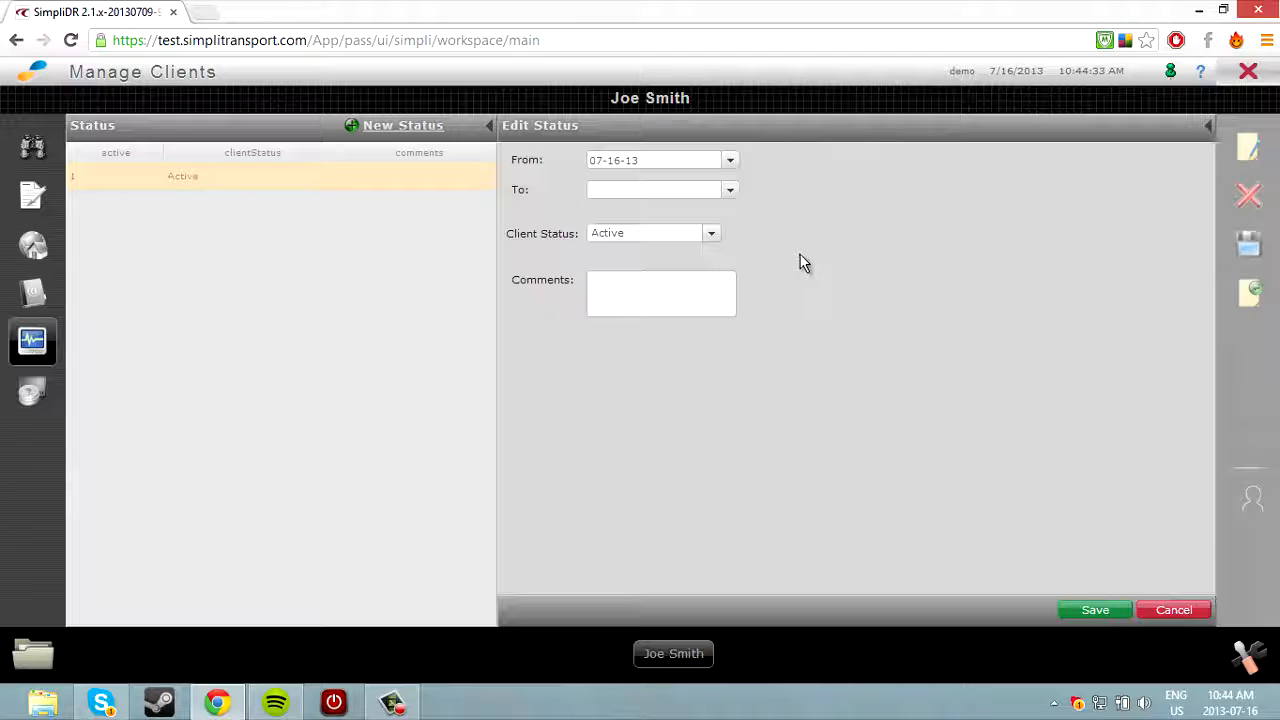
left_click(1095, 610)
Enable the Community Fund program valid from 07-16-13 to 12-31-13.
left_click(32, 392)
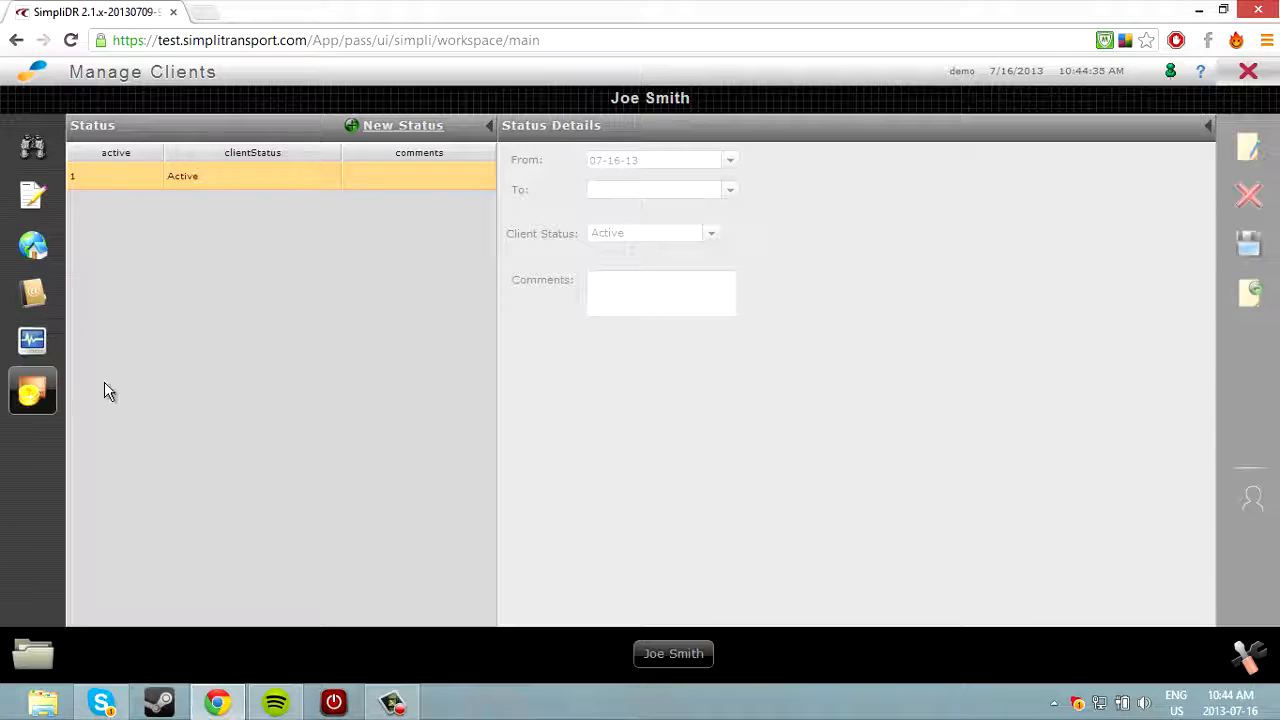
left_click(334, 202)
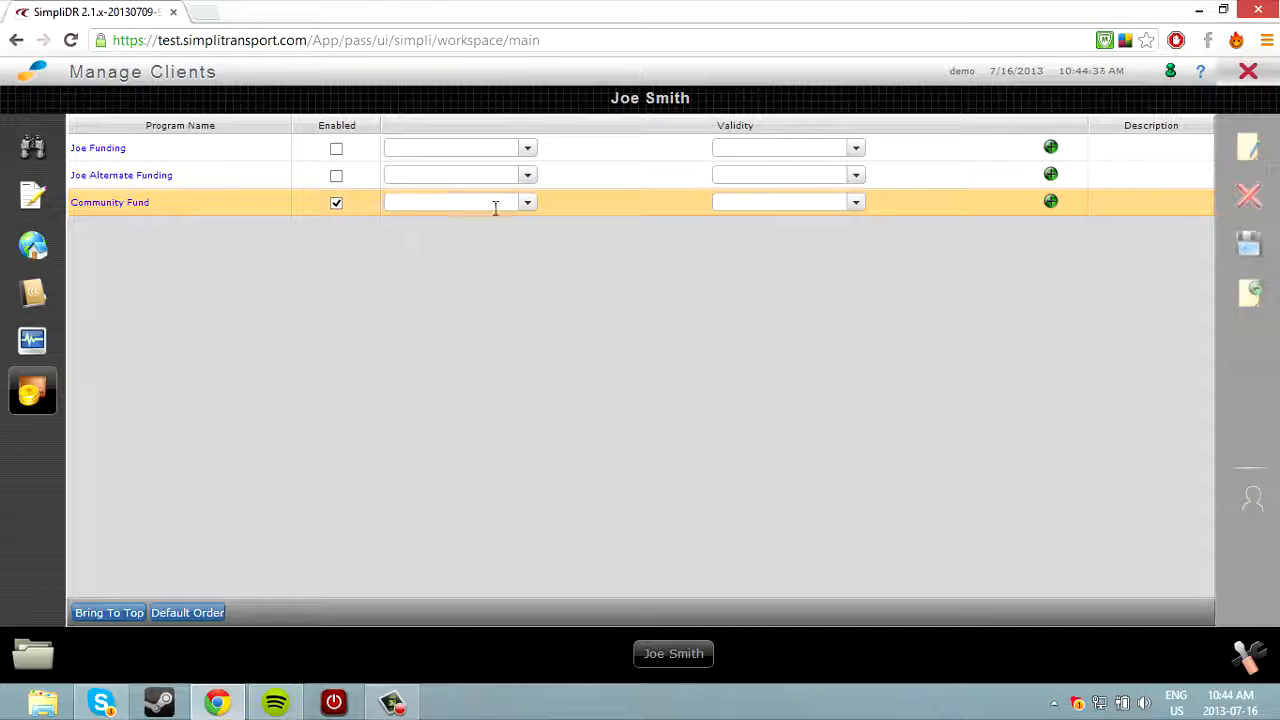
left_click(527, 205)
left_click(445, 300)
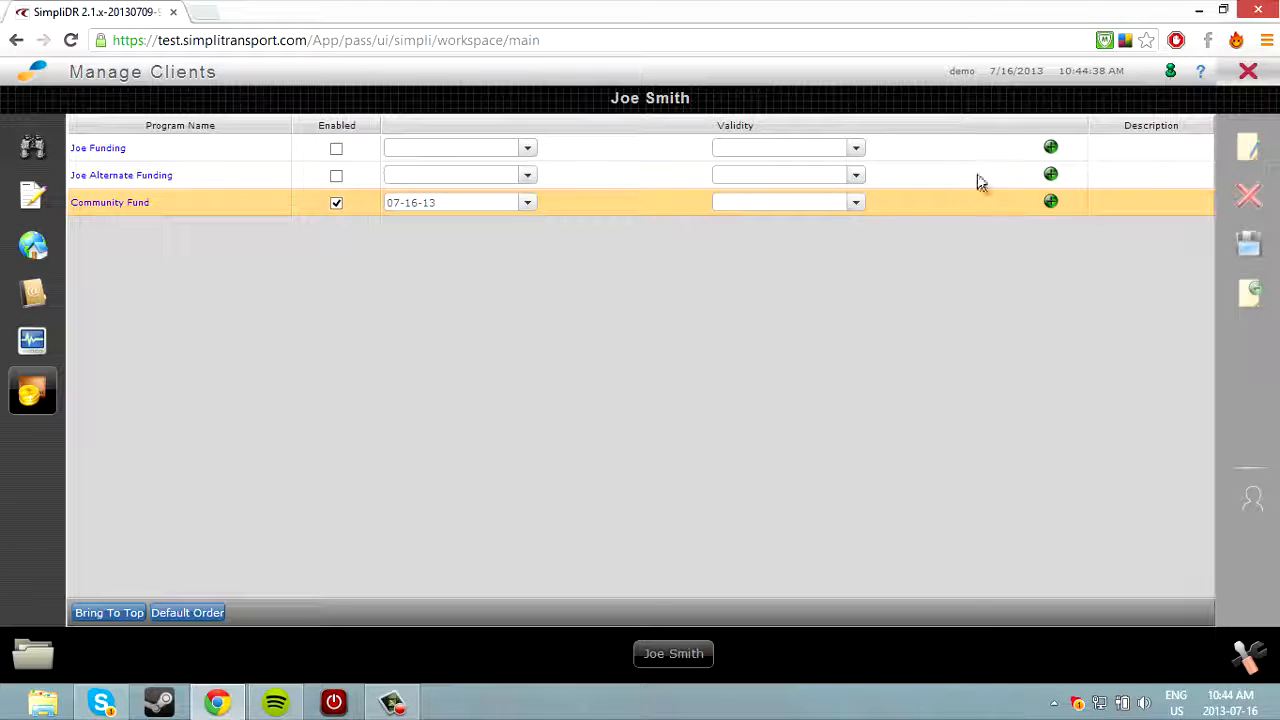
left_click(858, 203)
left_click(840, 365)
left_click(840, 365)
left_click(840, 365)
left_click(840, 365)
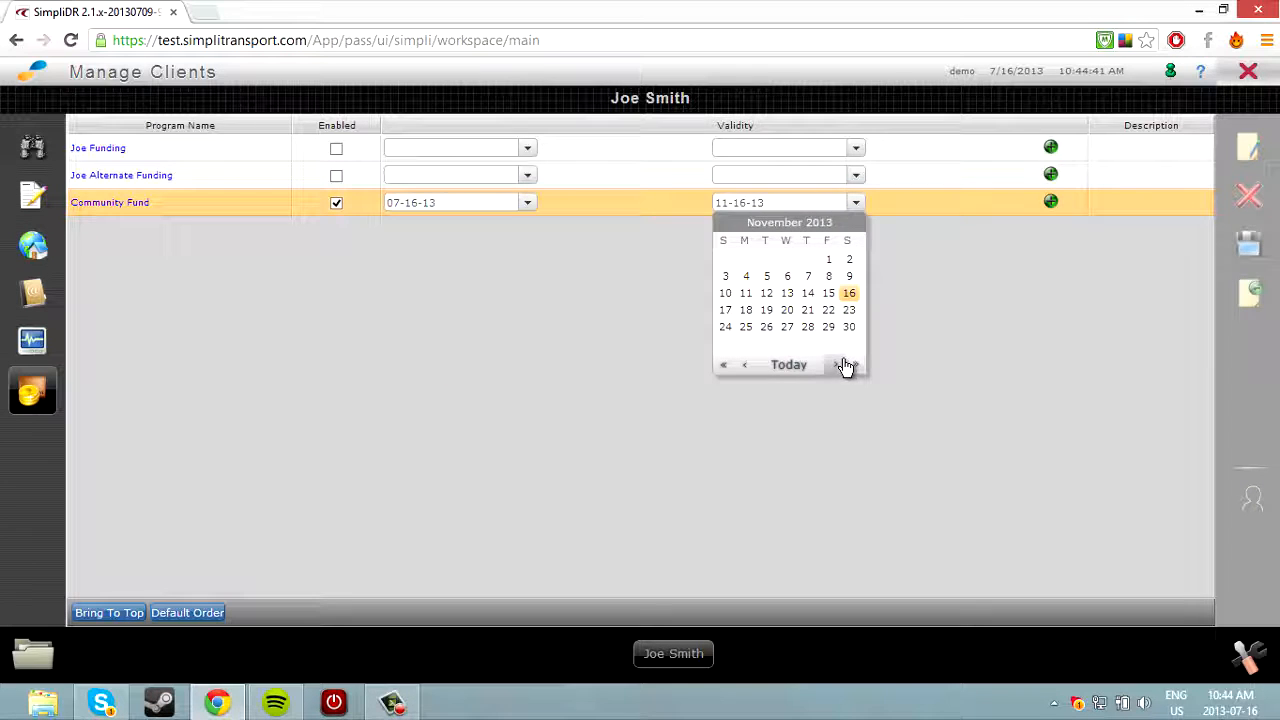
left_click(836, 366)
left_click(766, 327)
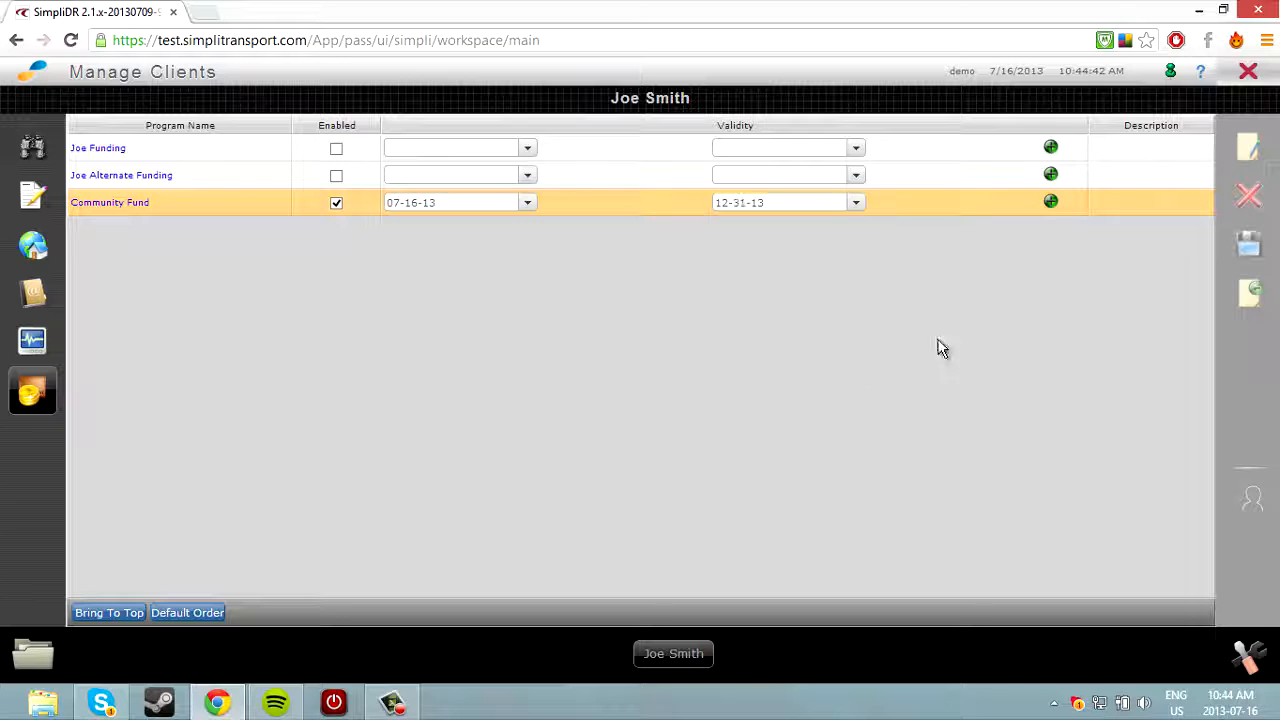
In Manage Bookings, list all clients and select the first client row to show its details.
left_click(50, 665)
left_click(148, 523)
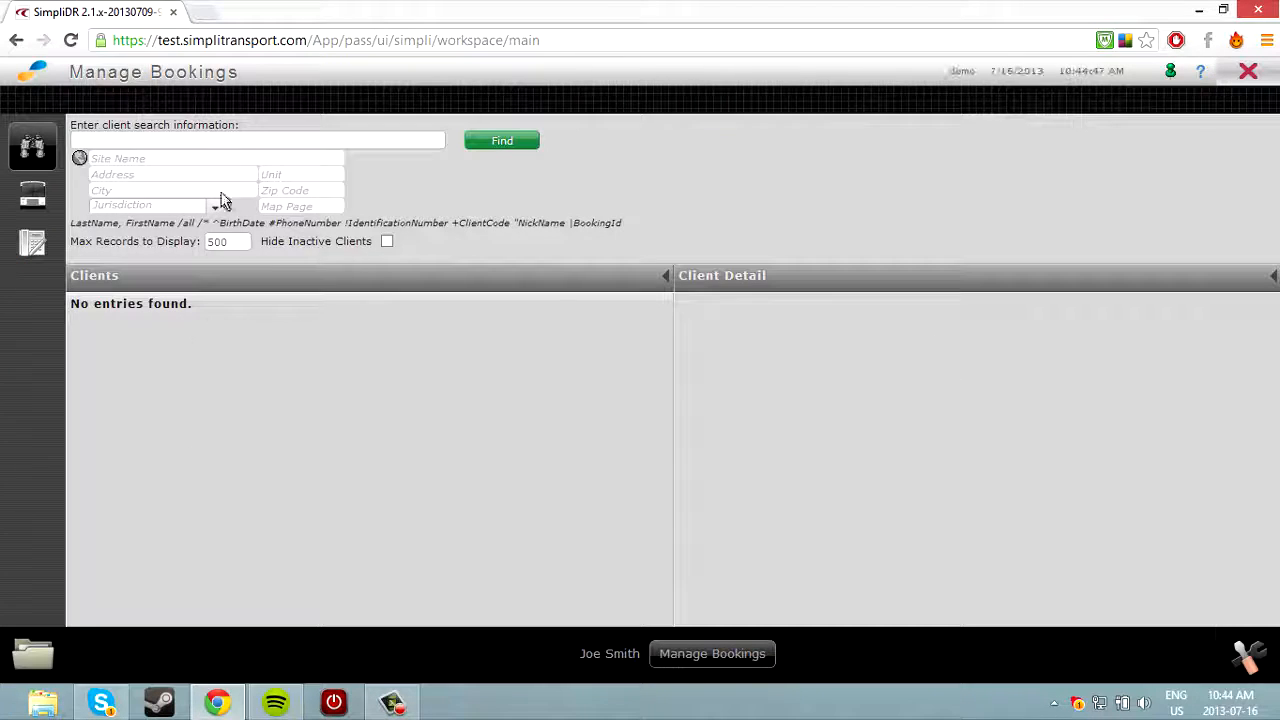
left_click(239, 141)
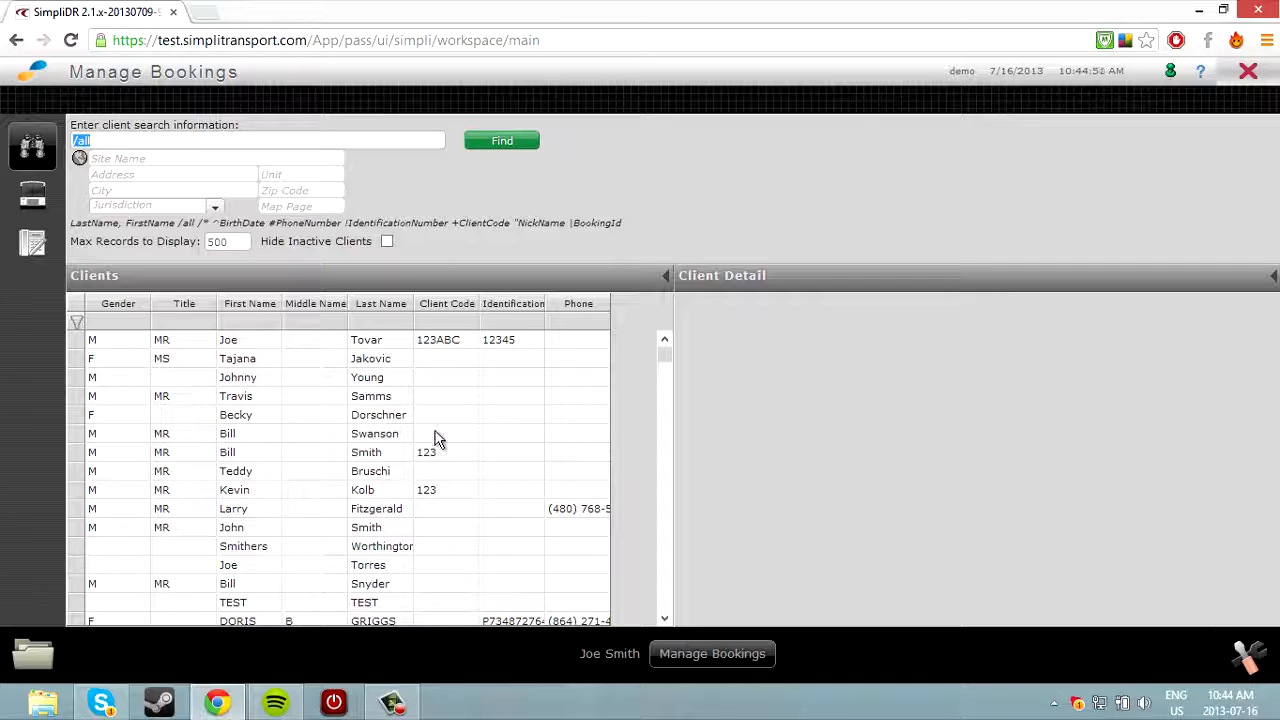
left_click(423, 342)
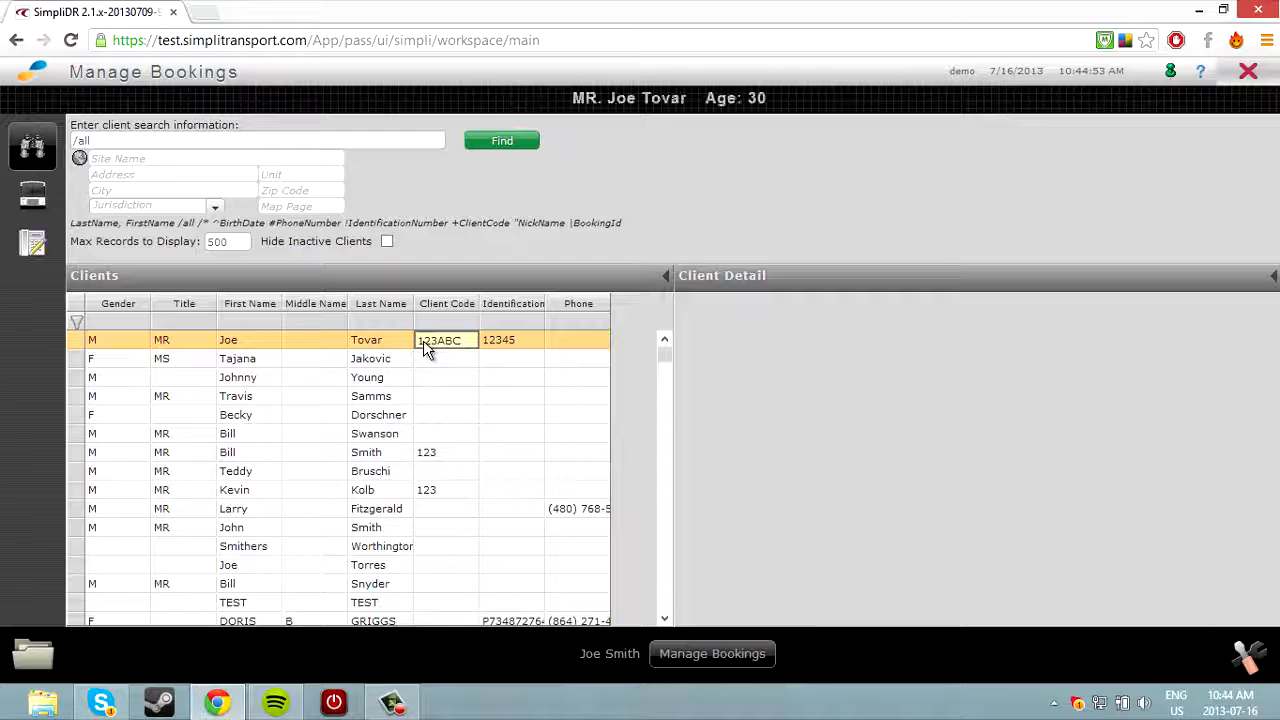
left_click(373, 343)
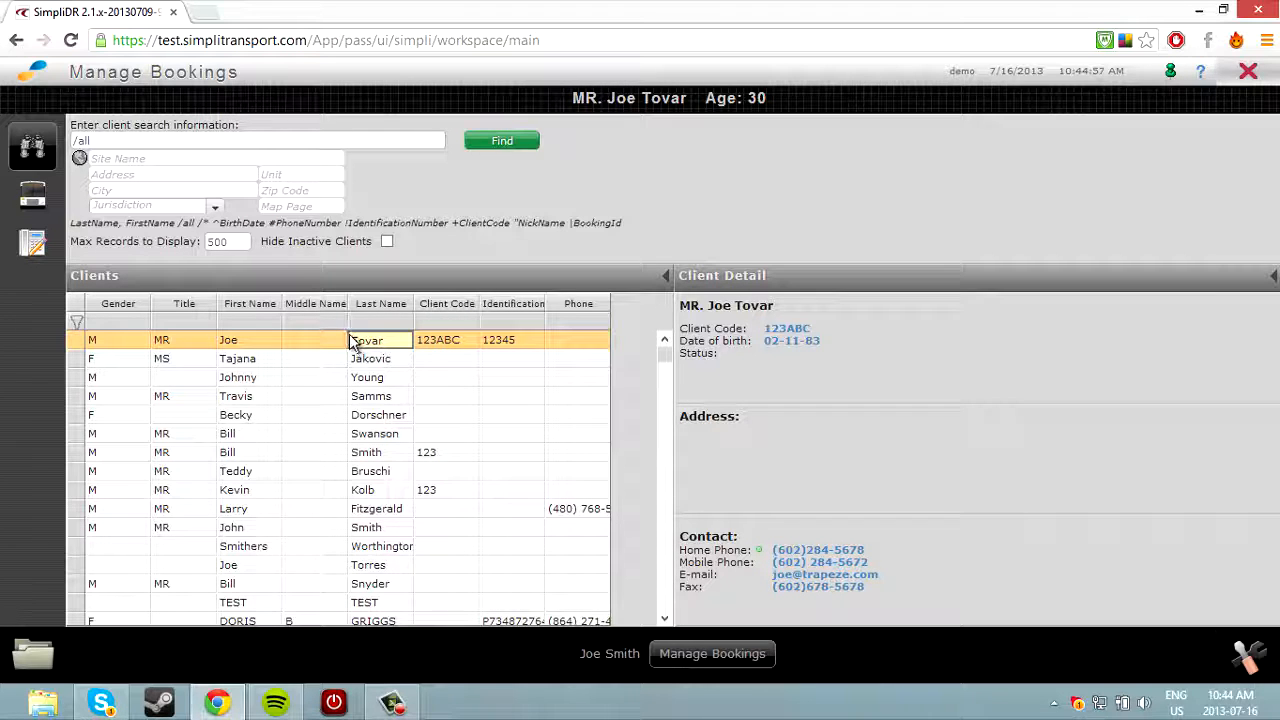
left_click(297, 343)
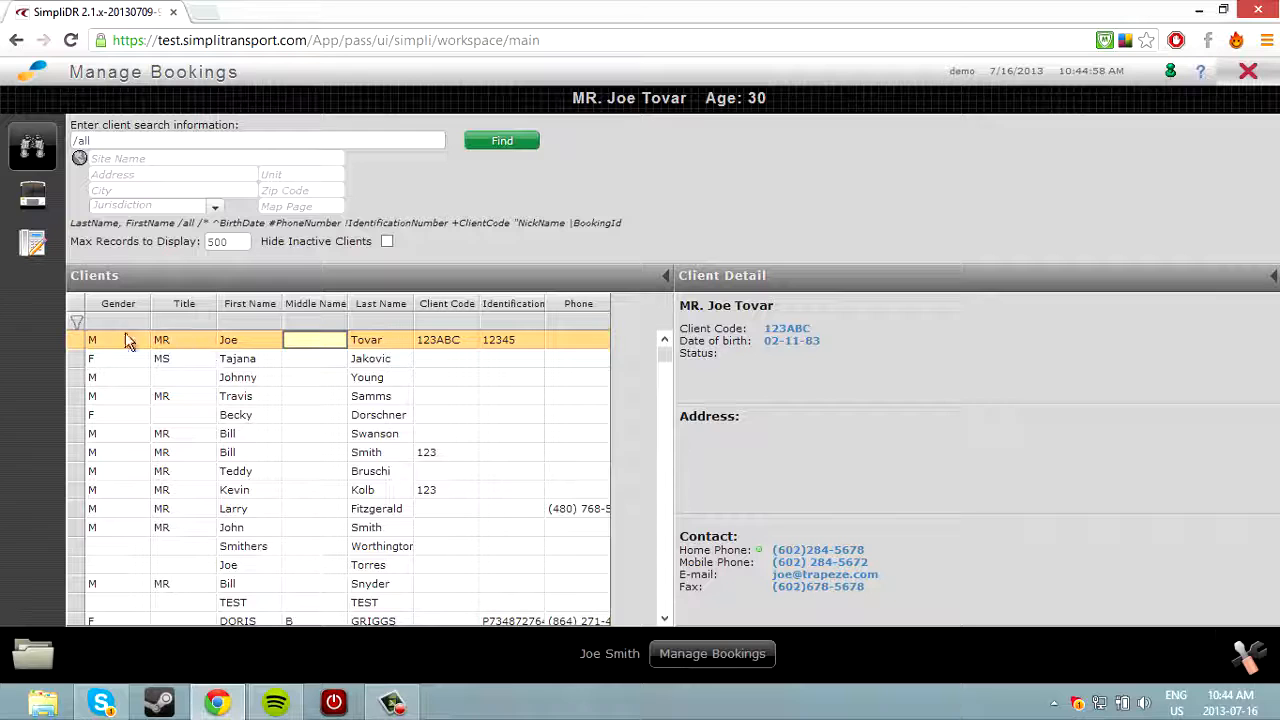
Start a new booking for the client, checking but not using the saved drop-off addresses.
left_click(33, 248)
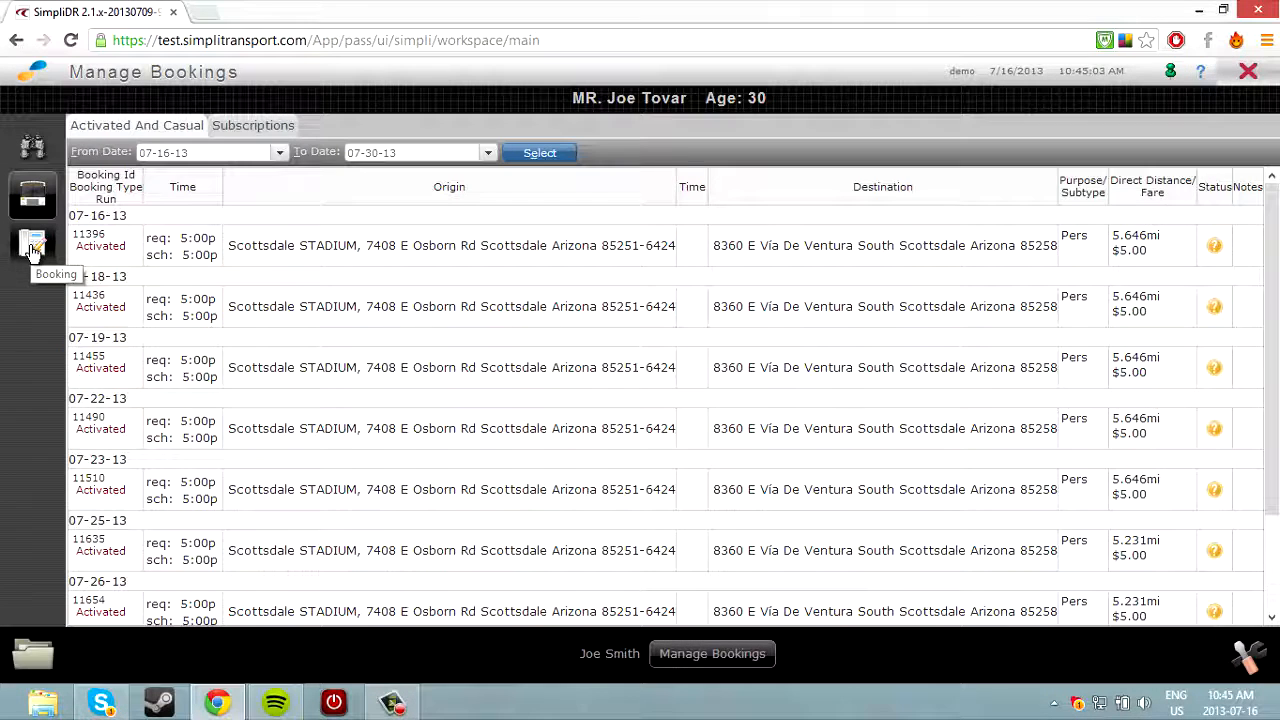
left_click(33, 248)
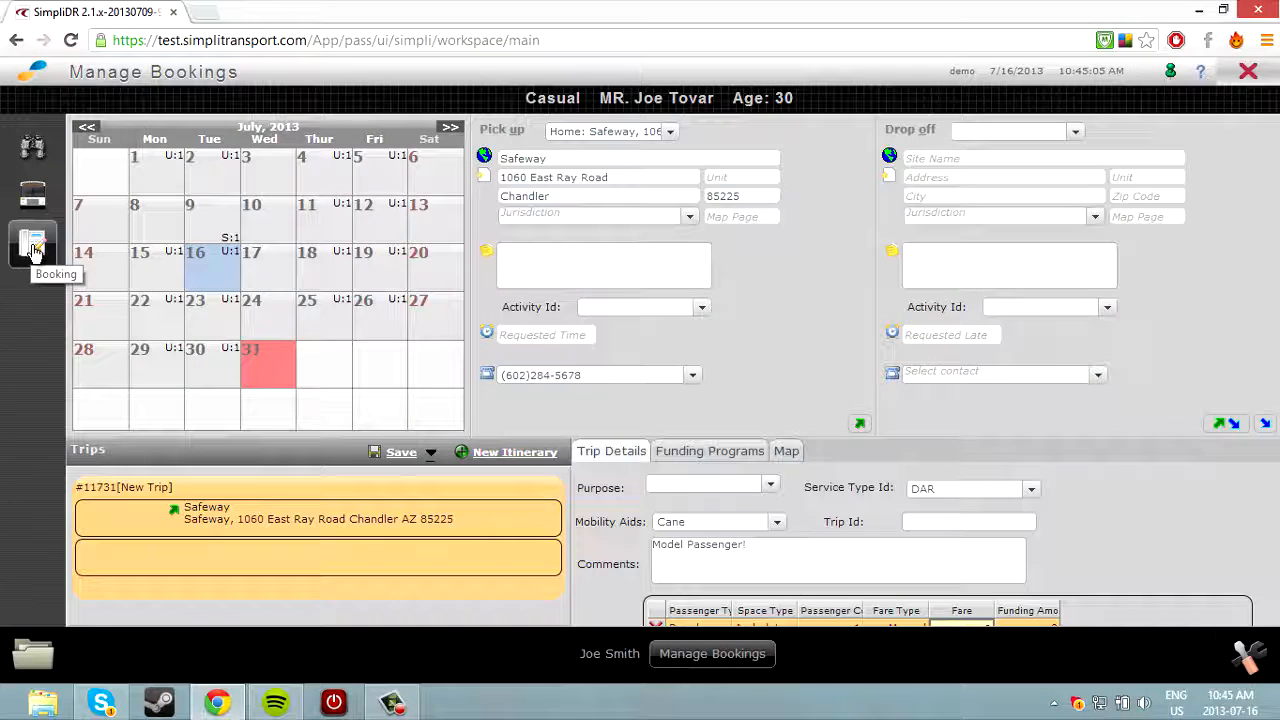
left_click(1069, 140)
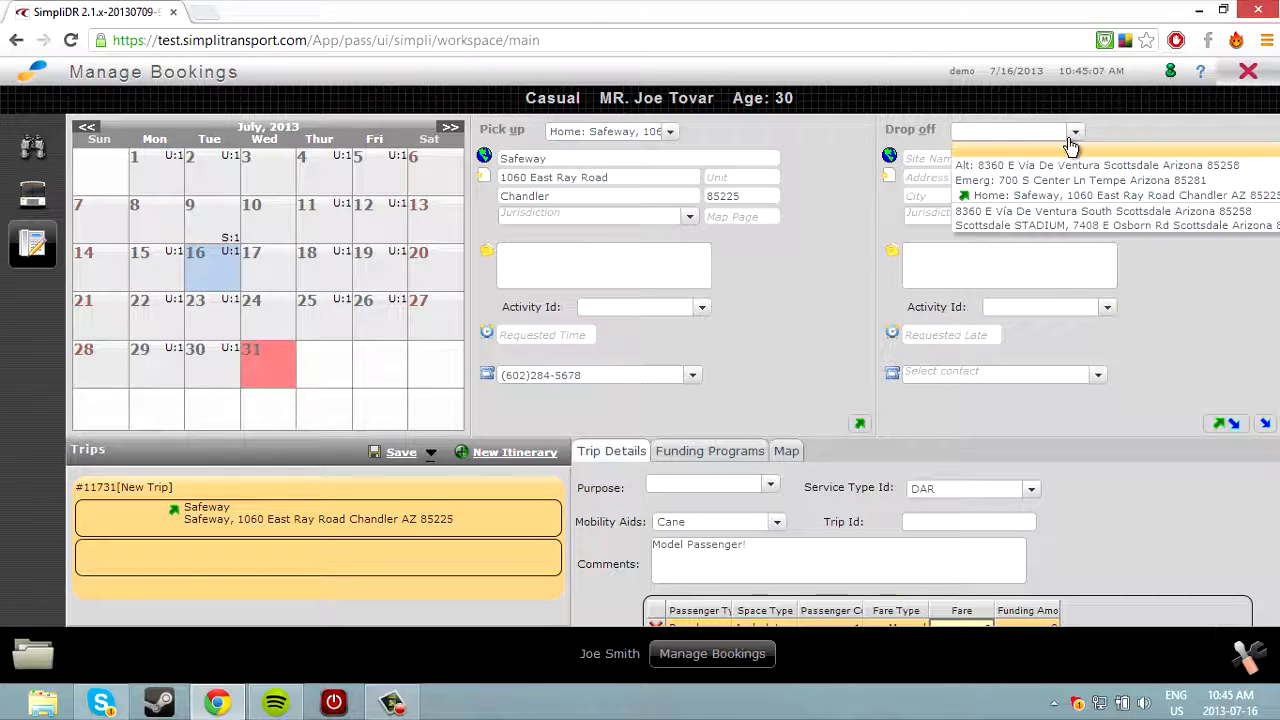
left_click(895, 187)
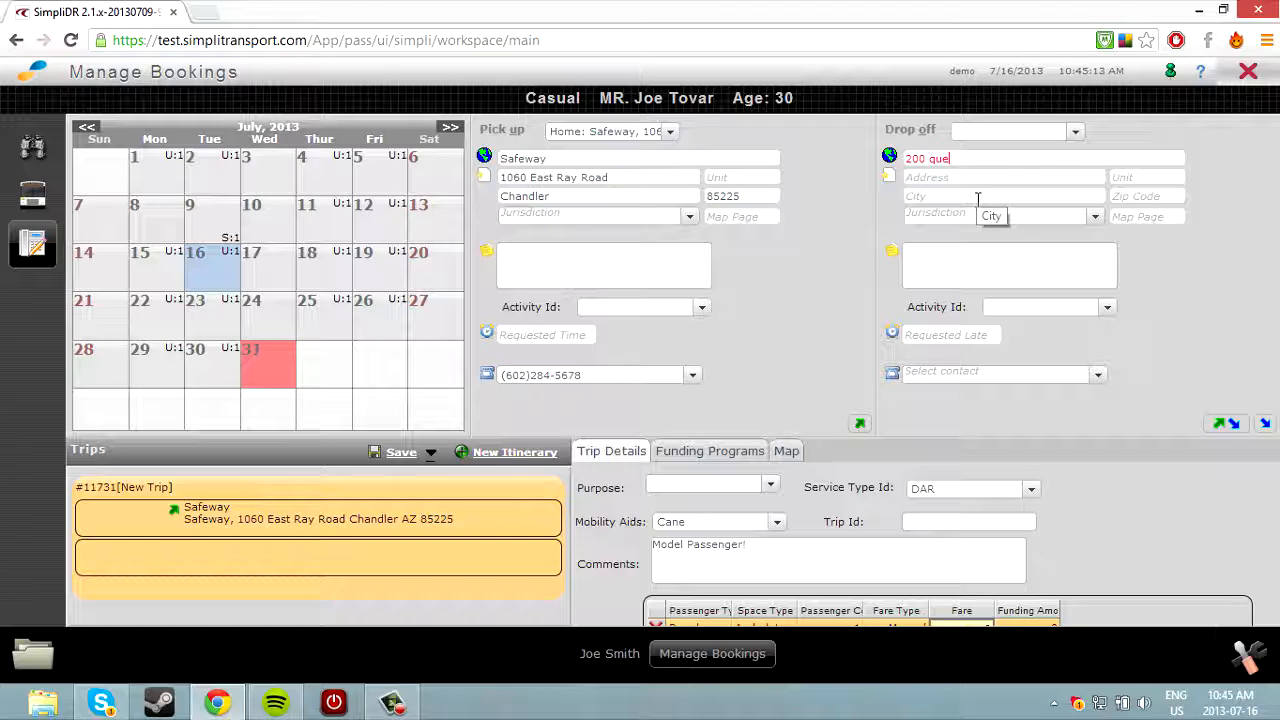
Search for the drop-off address and accept the San Carlos match.
key("Return")
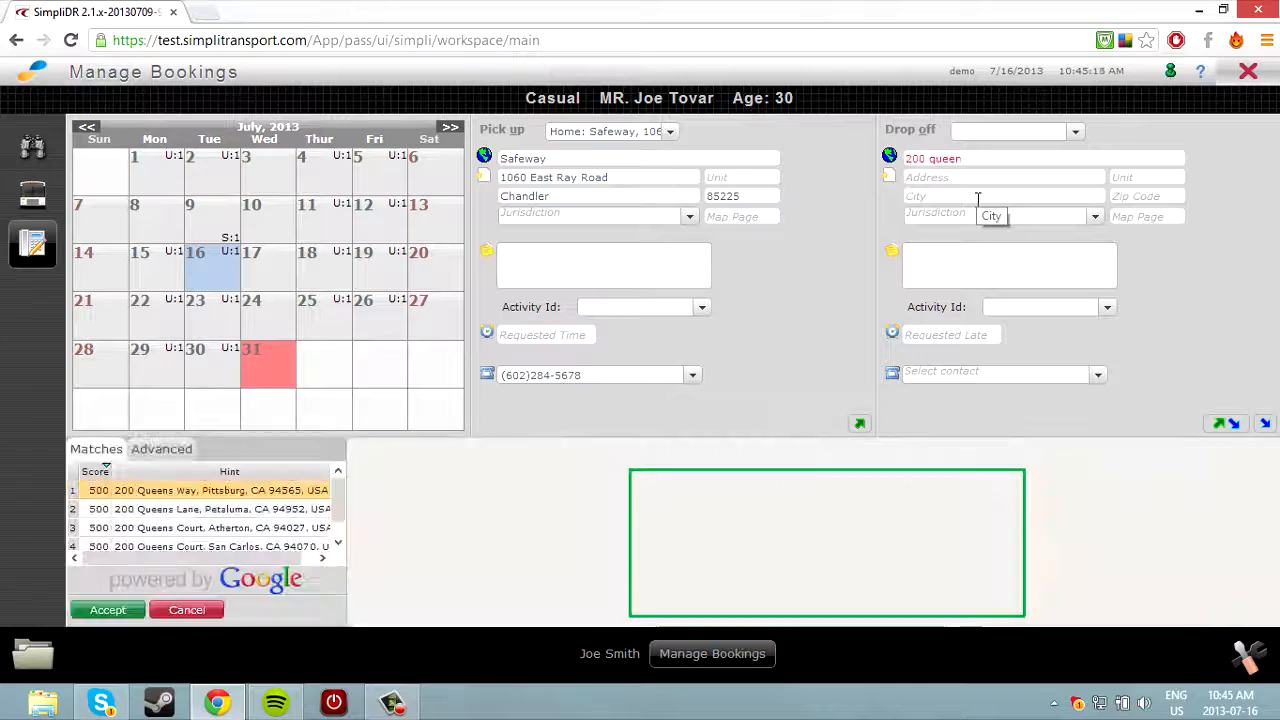
left_click(250, 509)
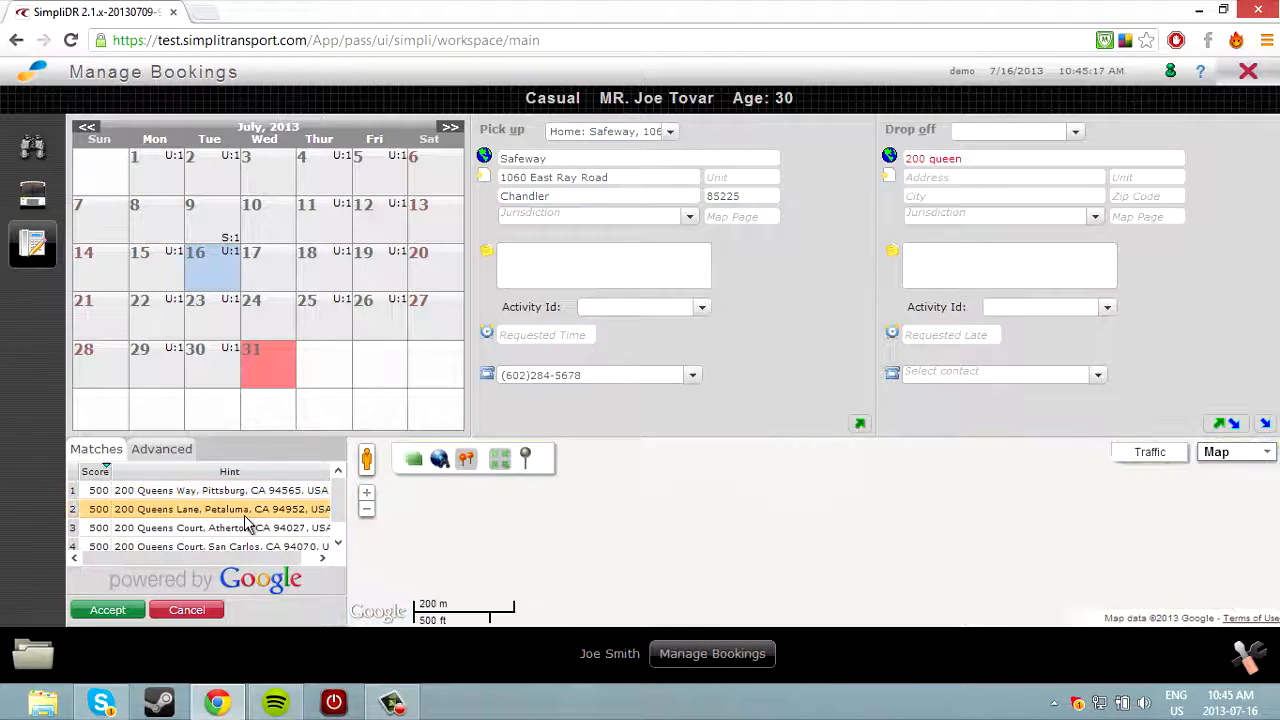
left_click(250, 527)
left_click(250, 545)
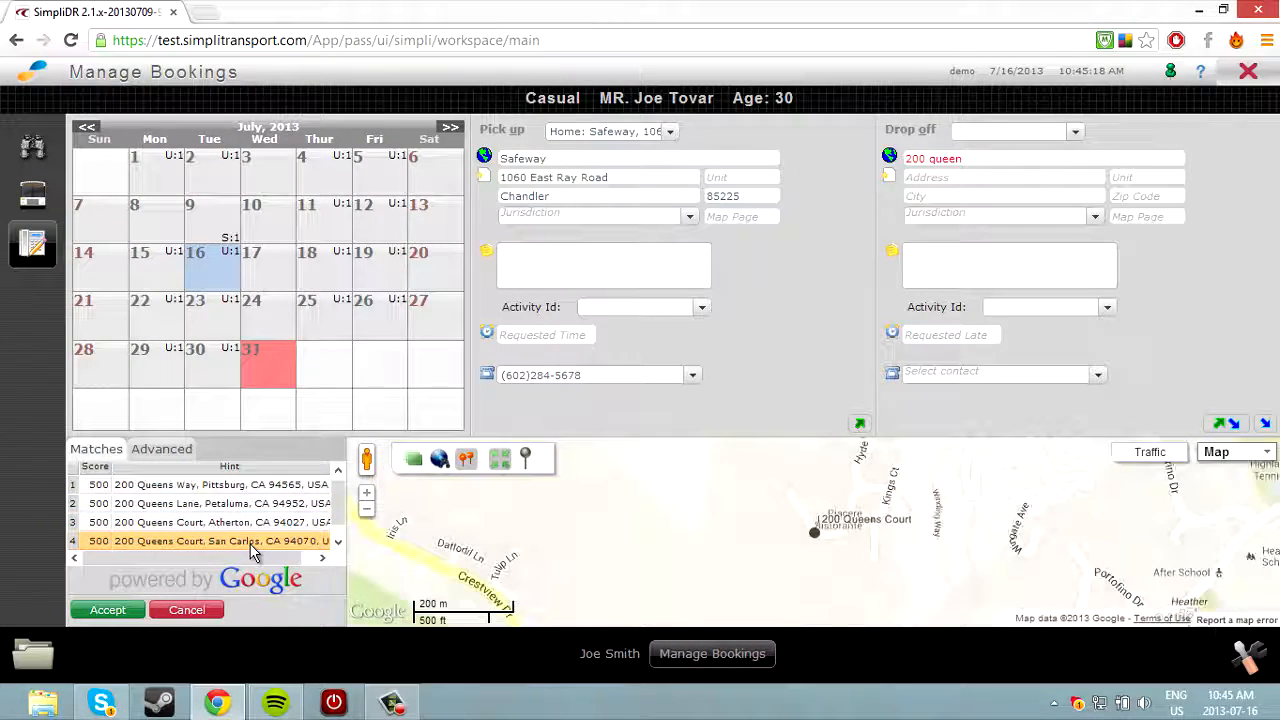
left_click(107, 610)
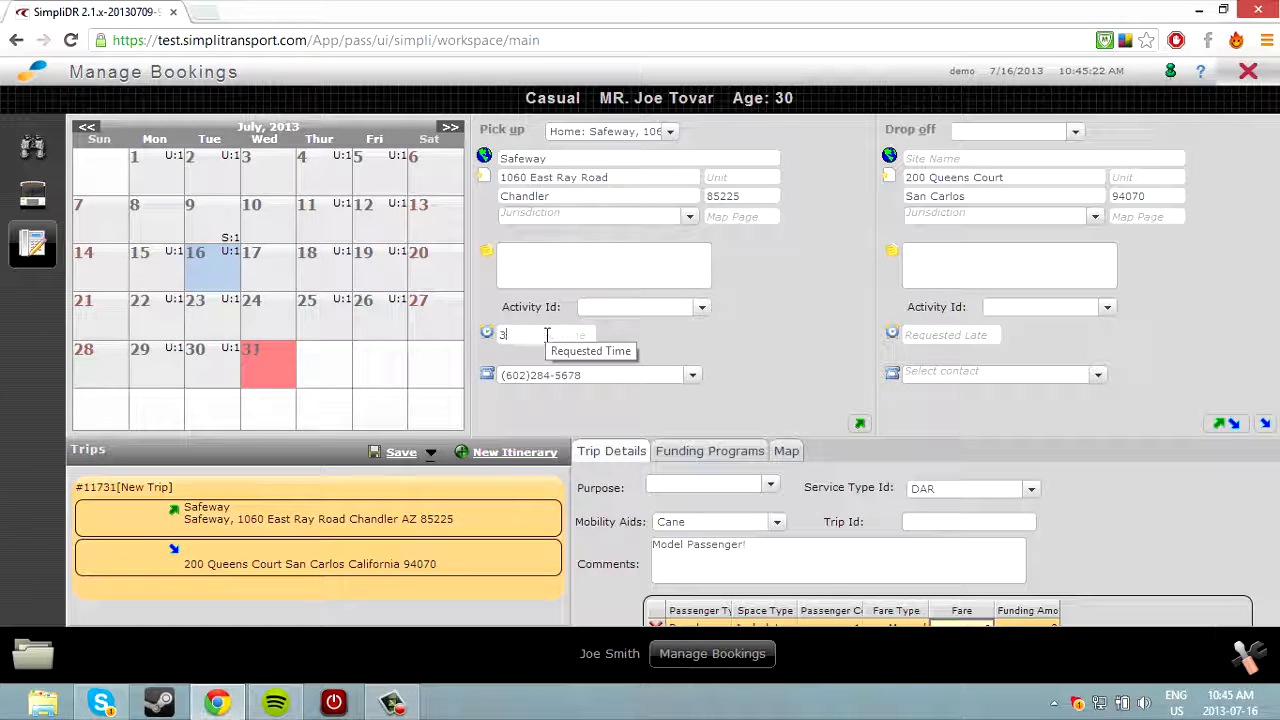
Set a 3:00p pick-up and 3:30p requested drop-off time, and save the booking.
left_click(949, 338)
type("3:30pm")
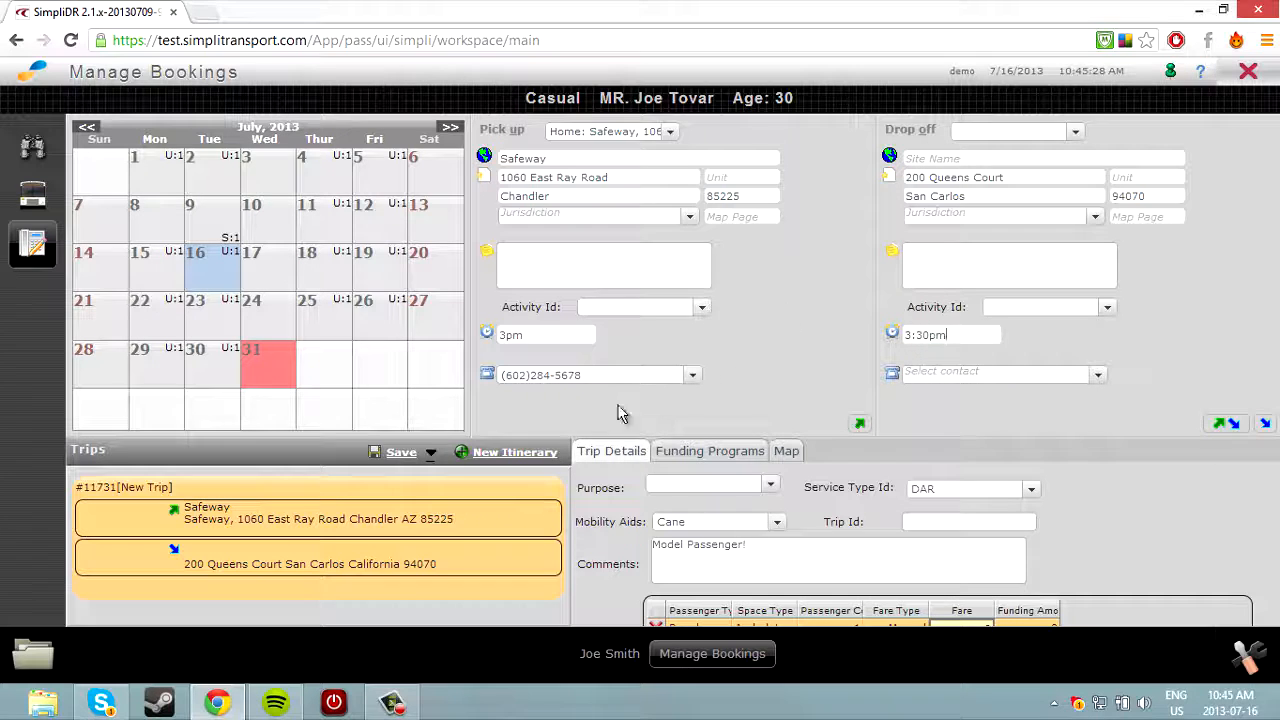
left_click(405, 457)
left_click(47, 652)
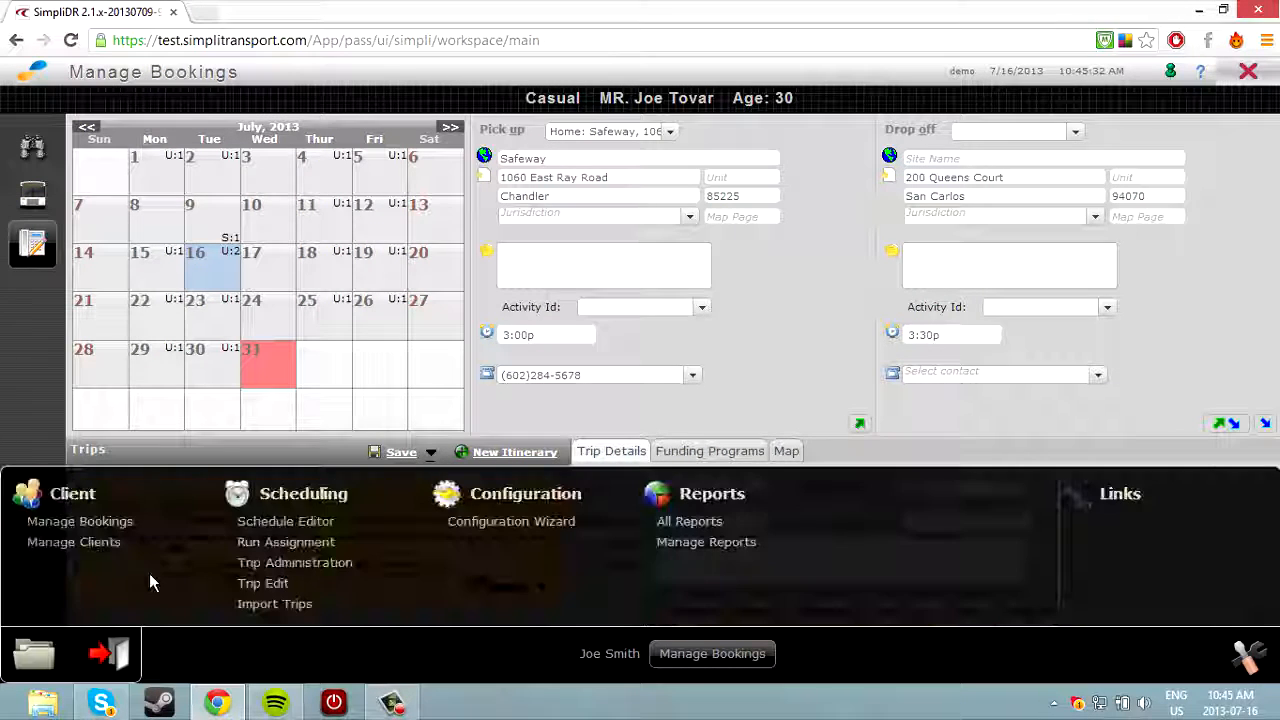
In the July 16 live schedule, drag both unscheduled bookings into Run 3's stops.
left_click(300, 522)
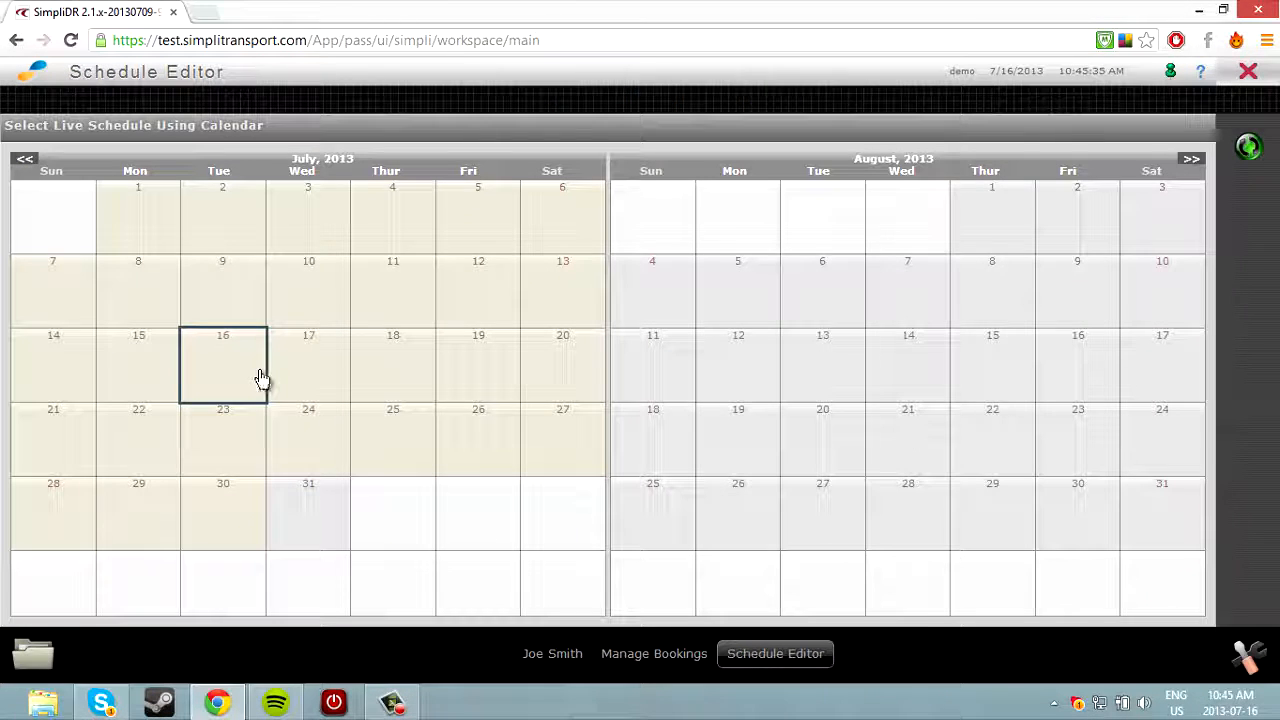
left_click(224, 374)
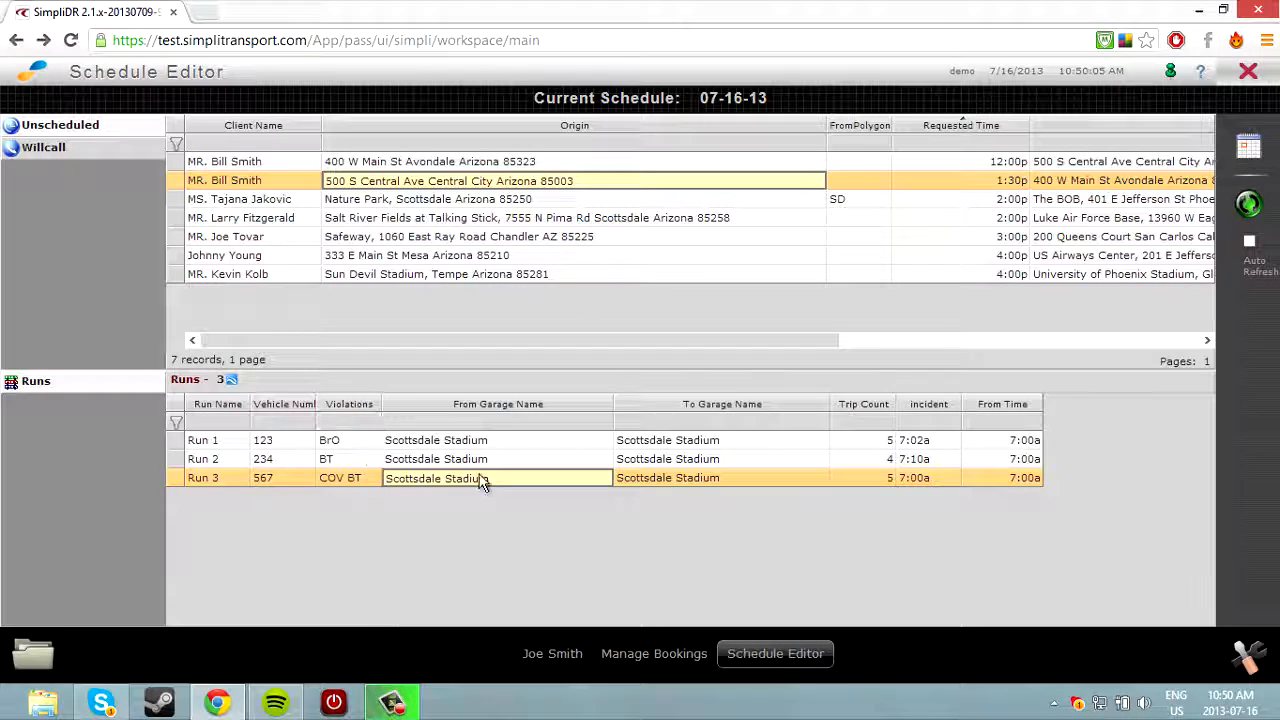
double_click(355, 476)
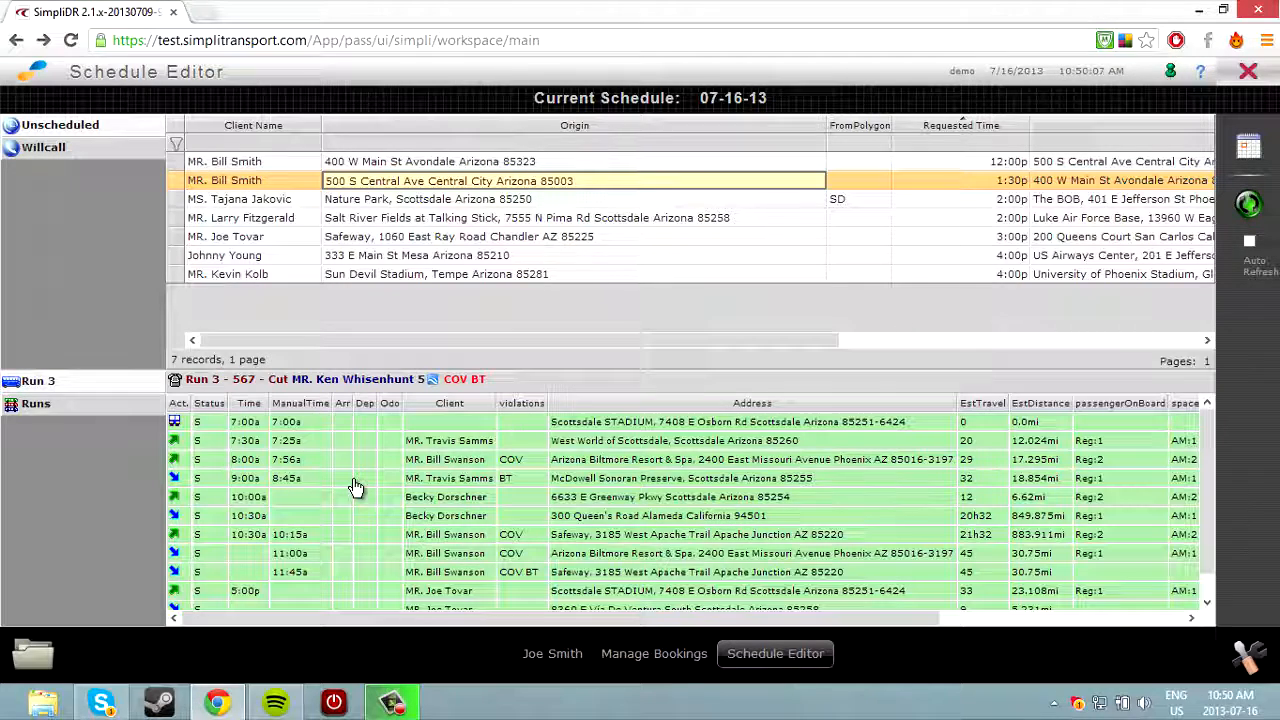
left_click(363, 237)
left_click_drag(363, 237, 428, 585)
scroll(432, 583, "down", 2)
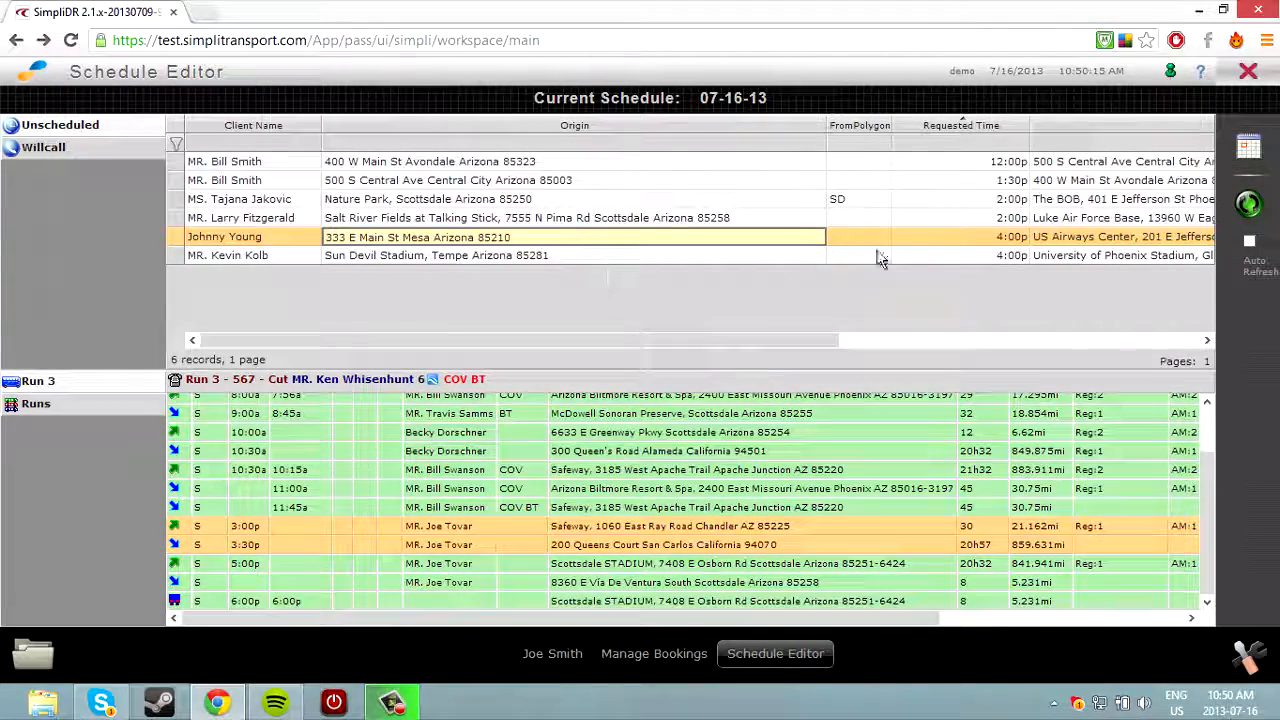
left_click_drag(966, 244, 614, 566)
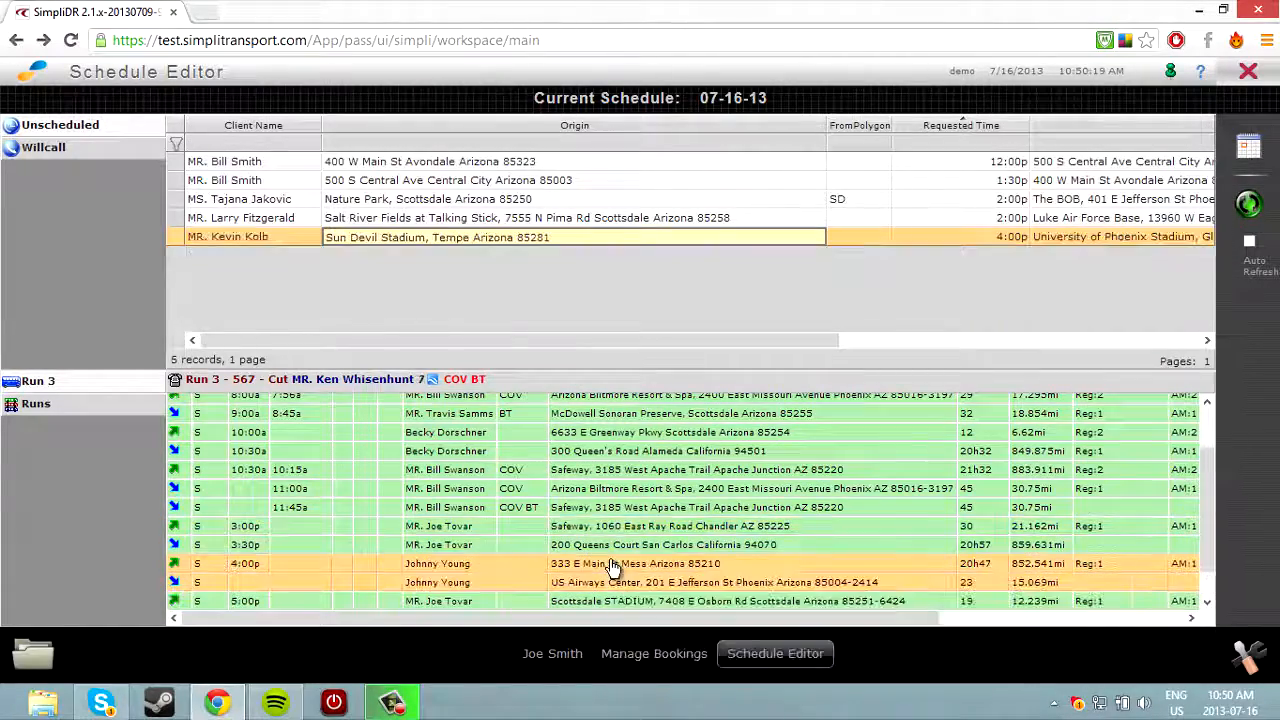
right_click(443, 535)
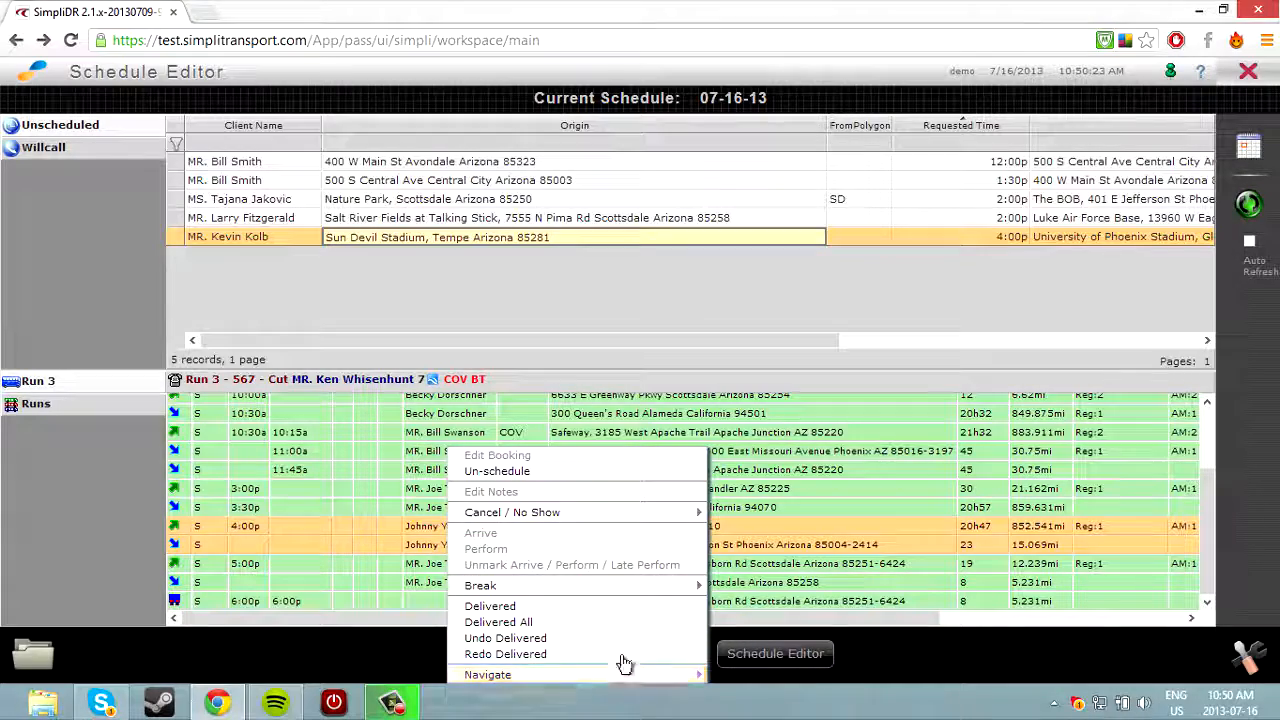
left_click(864, 418)
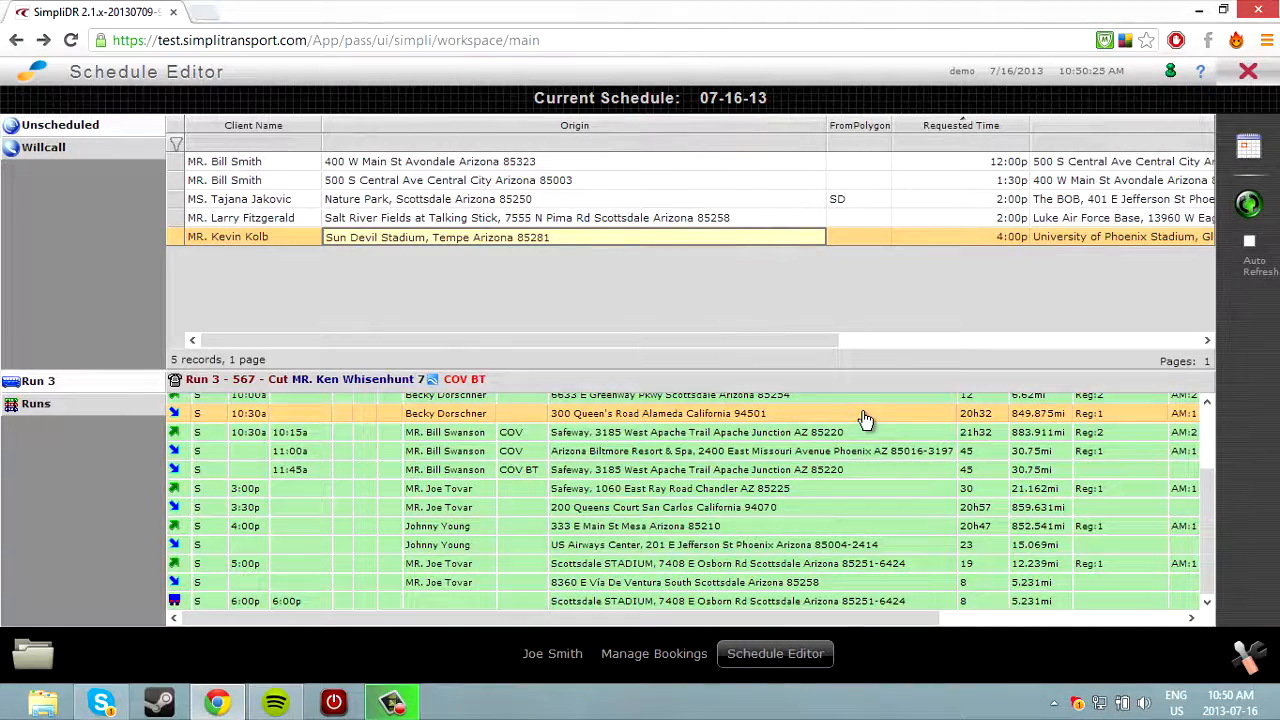
scroll(862, 416, "up", 3)
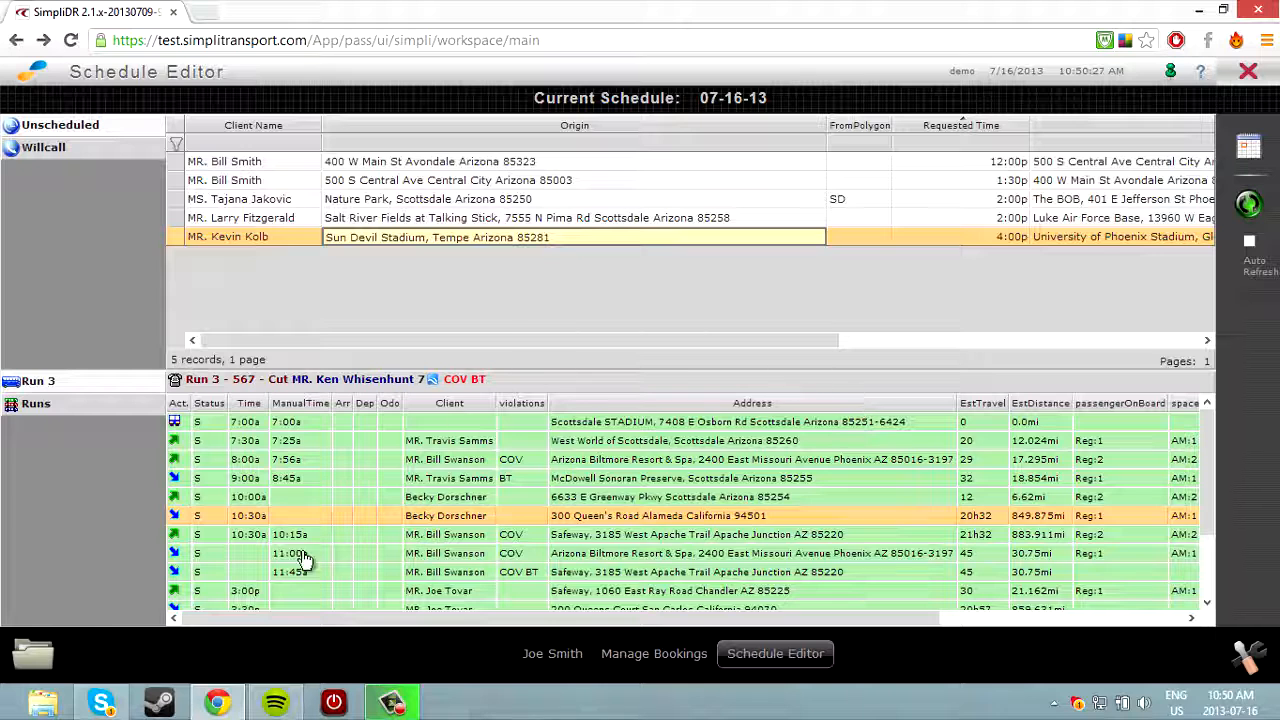
left_click(33, 653)
Open the Simpli Manifest (Landscape) report and set both dates to 07-16-13.
left_click(765, 528)
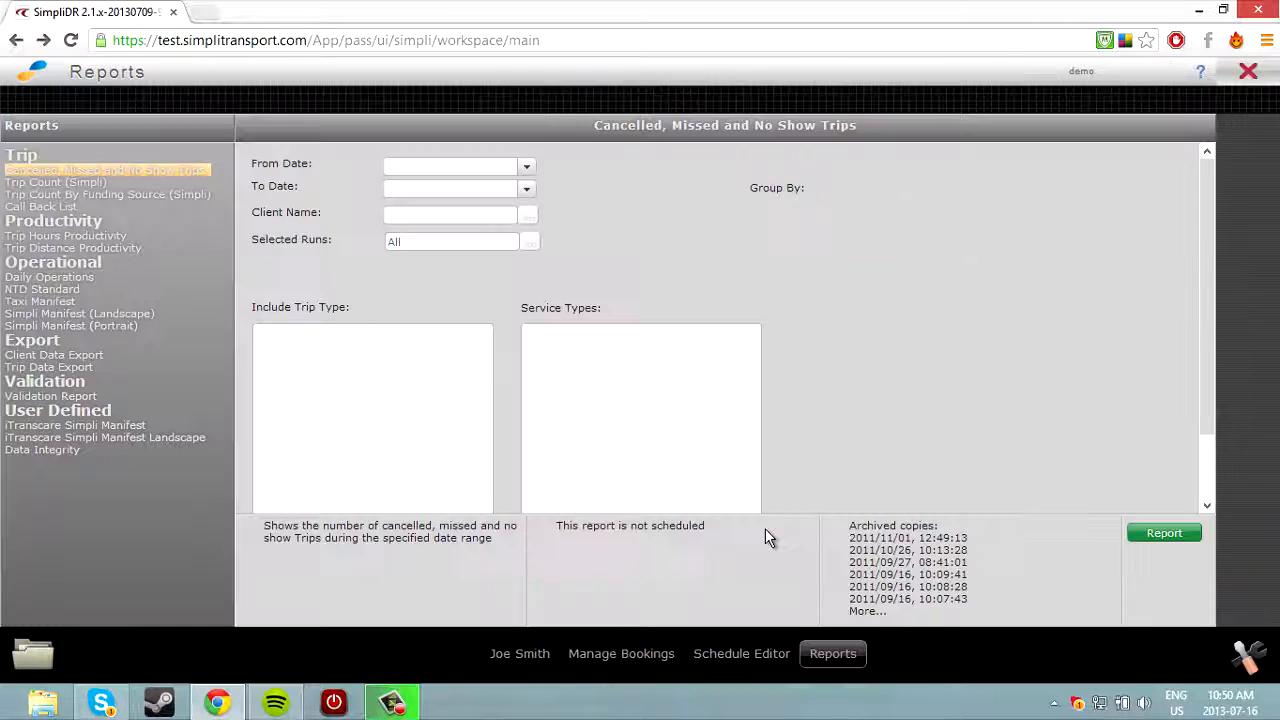
left_click(128, 384)
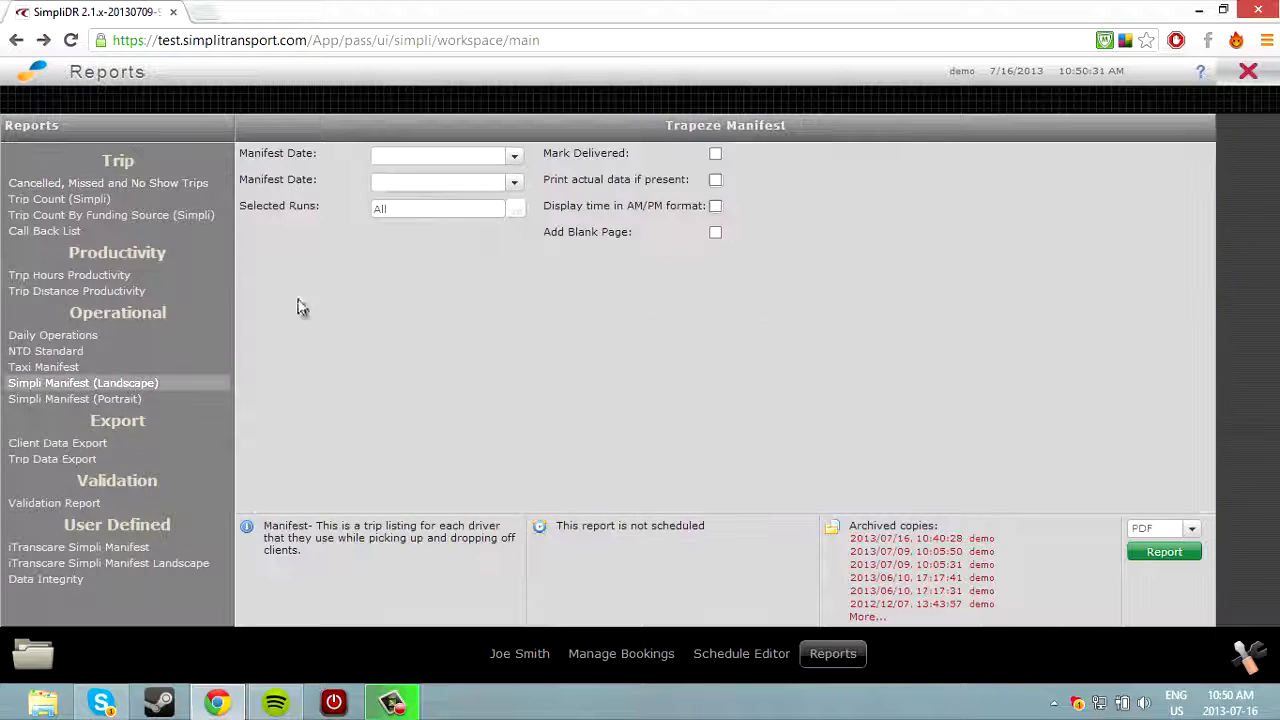
left_click(513, 156)
left_click(428, 247)
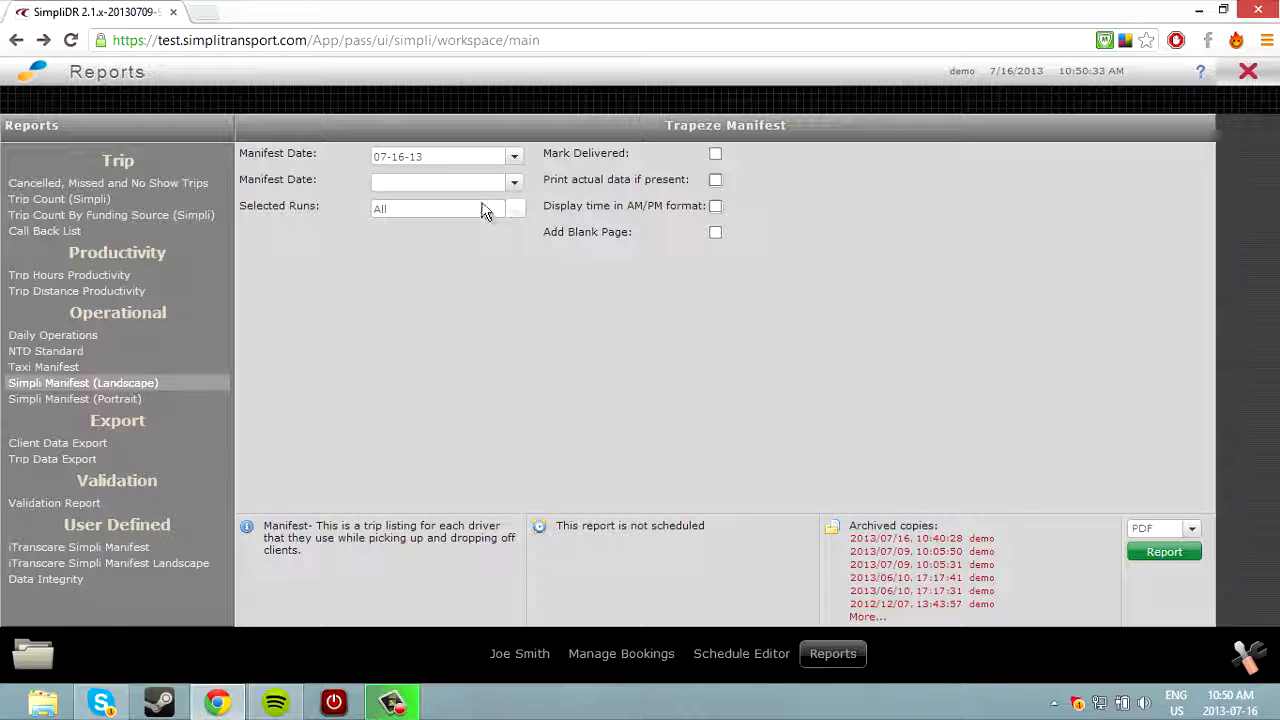
left_click(513, 182)
left_click(428, 273)
Select only Run 3, keep PDF output, and preview the manifest.
left_click(515, 208)
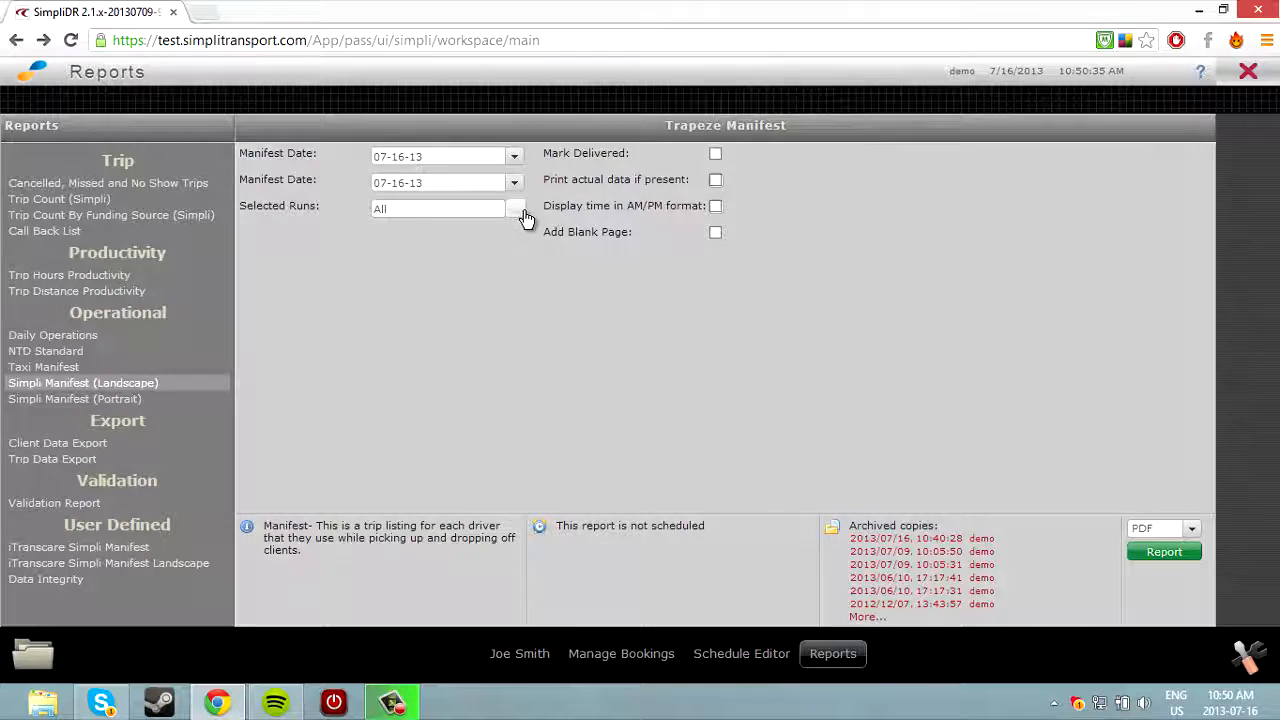
left_click(719, 403)
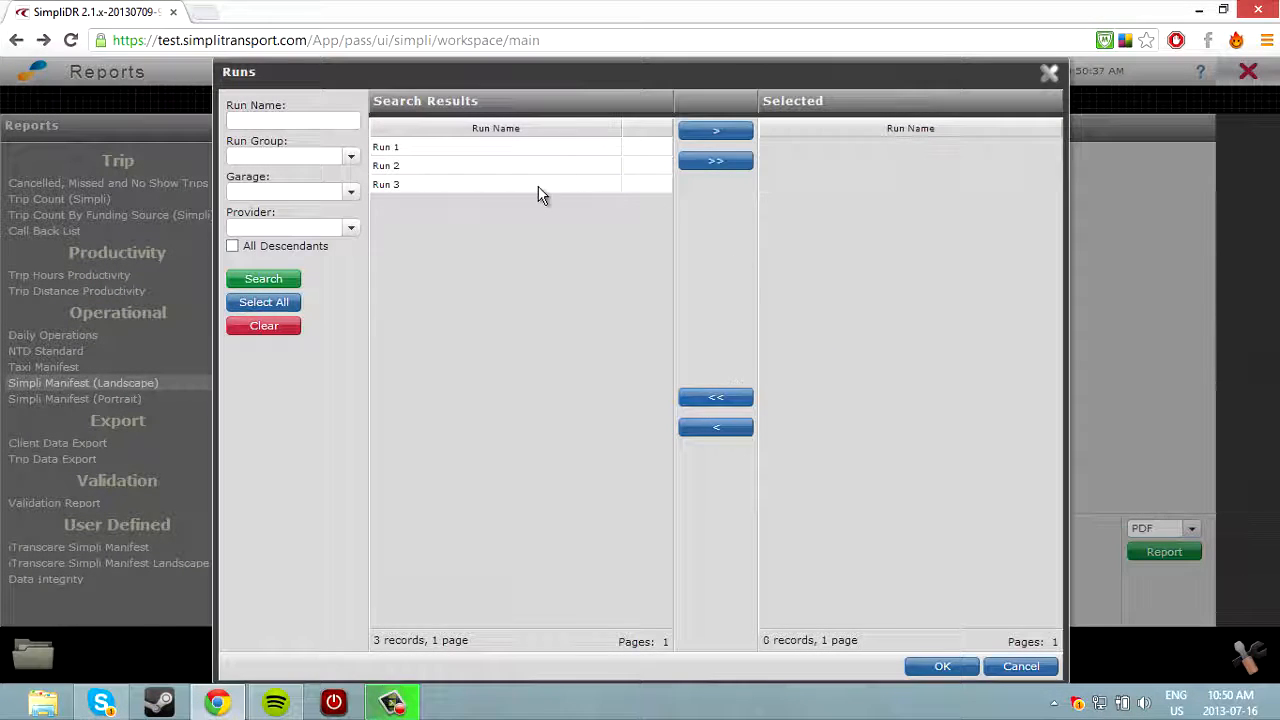
left_click(538, 185)
left_click(703, 140)
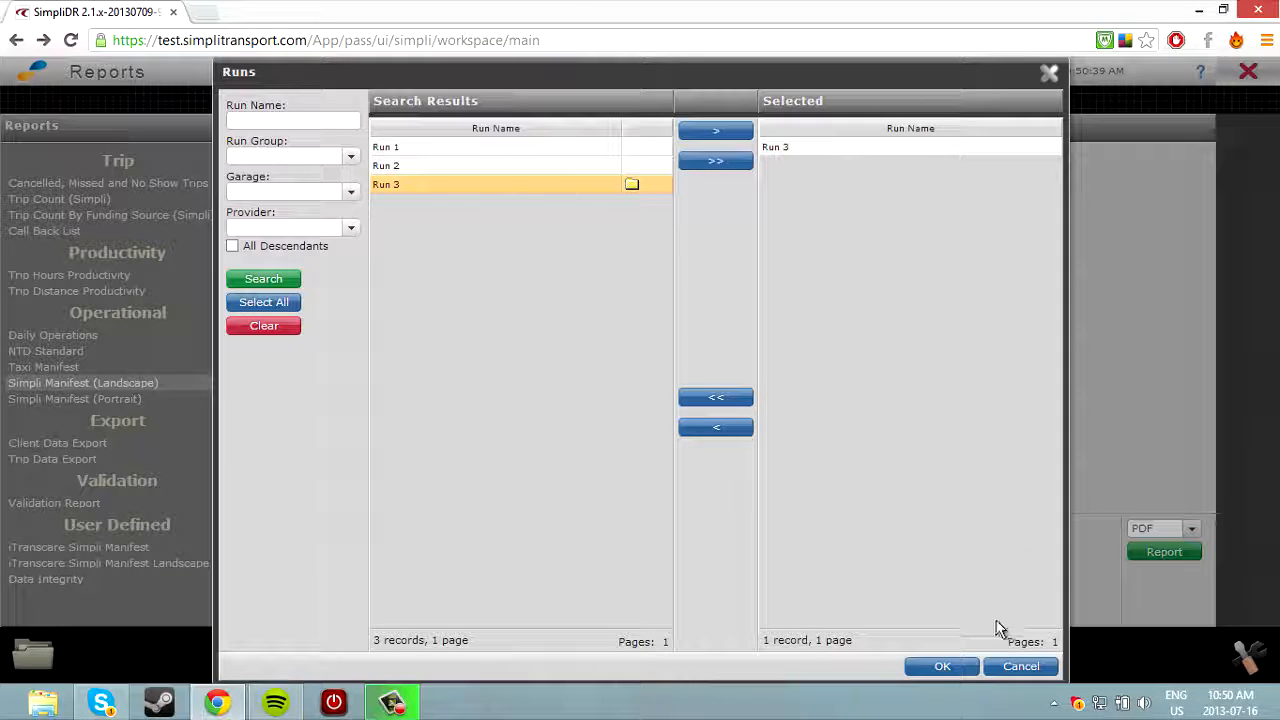
left_click(942, 666)
left_click(1183, 537)
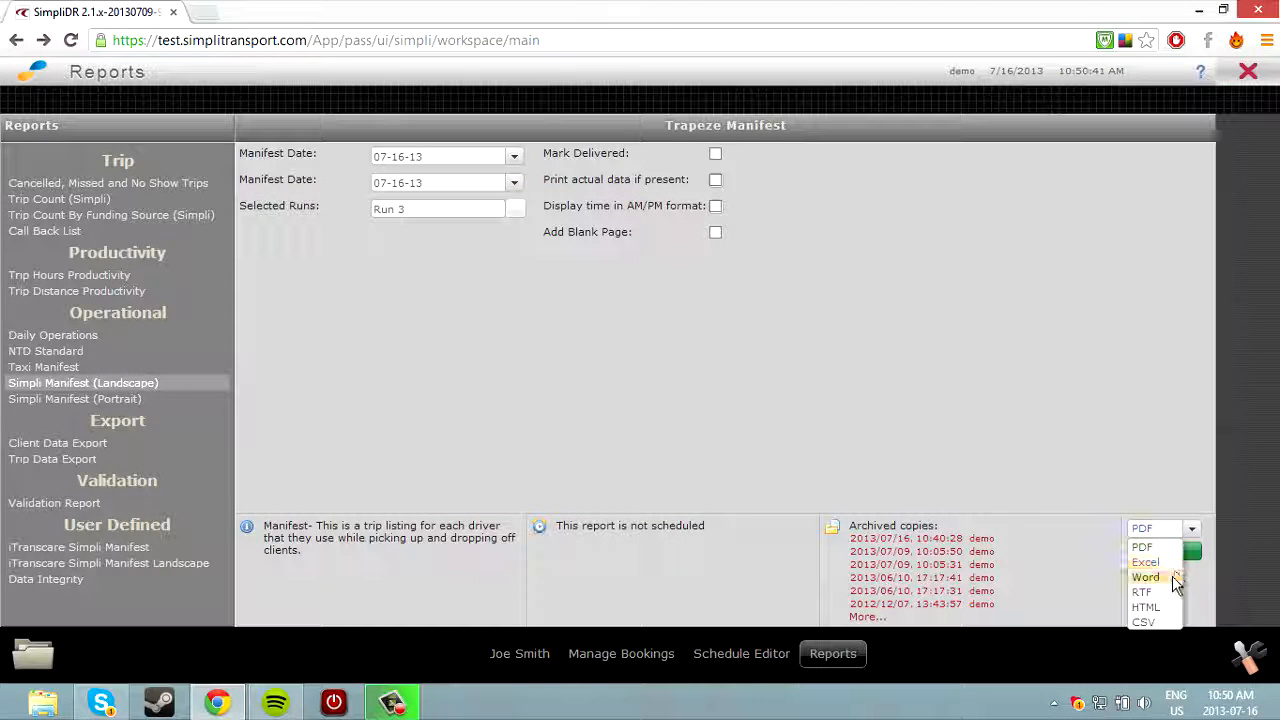
left_click(1183, 577)
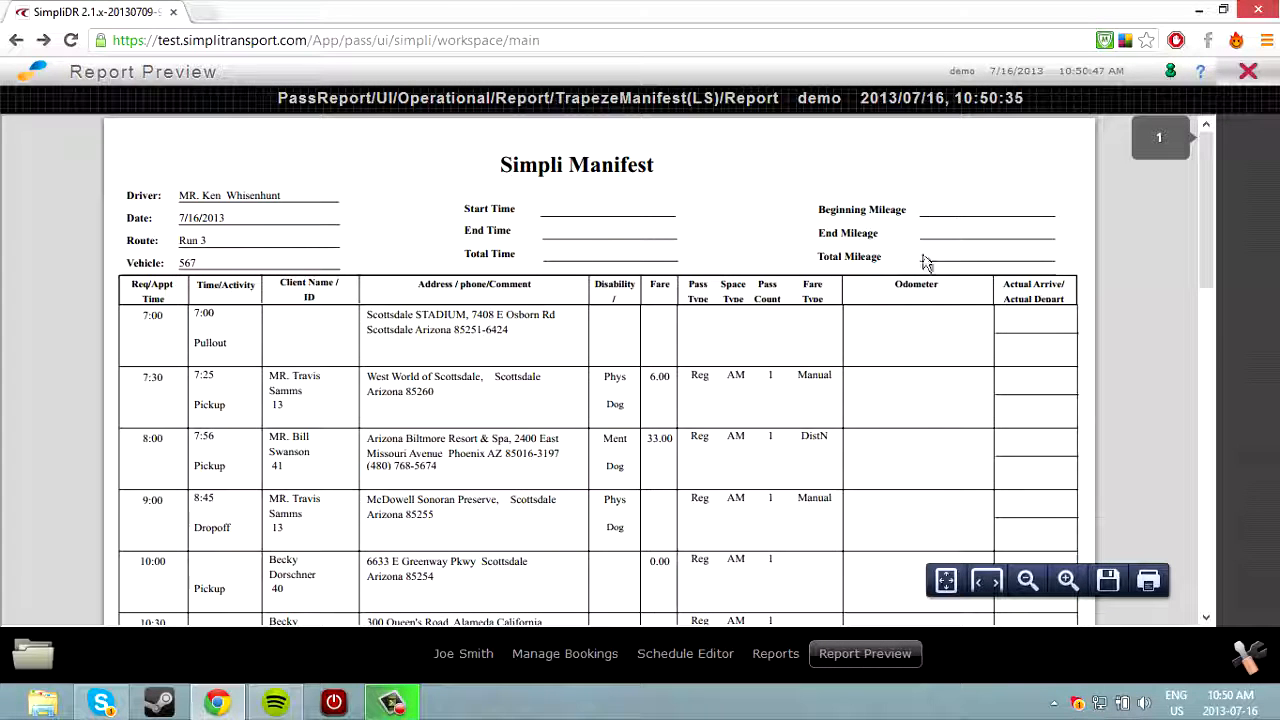
scroll(469, 345, "down", 4)
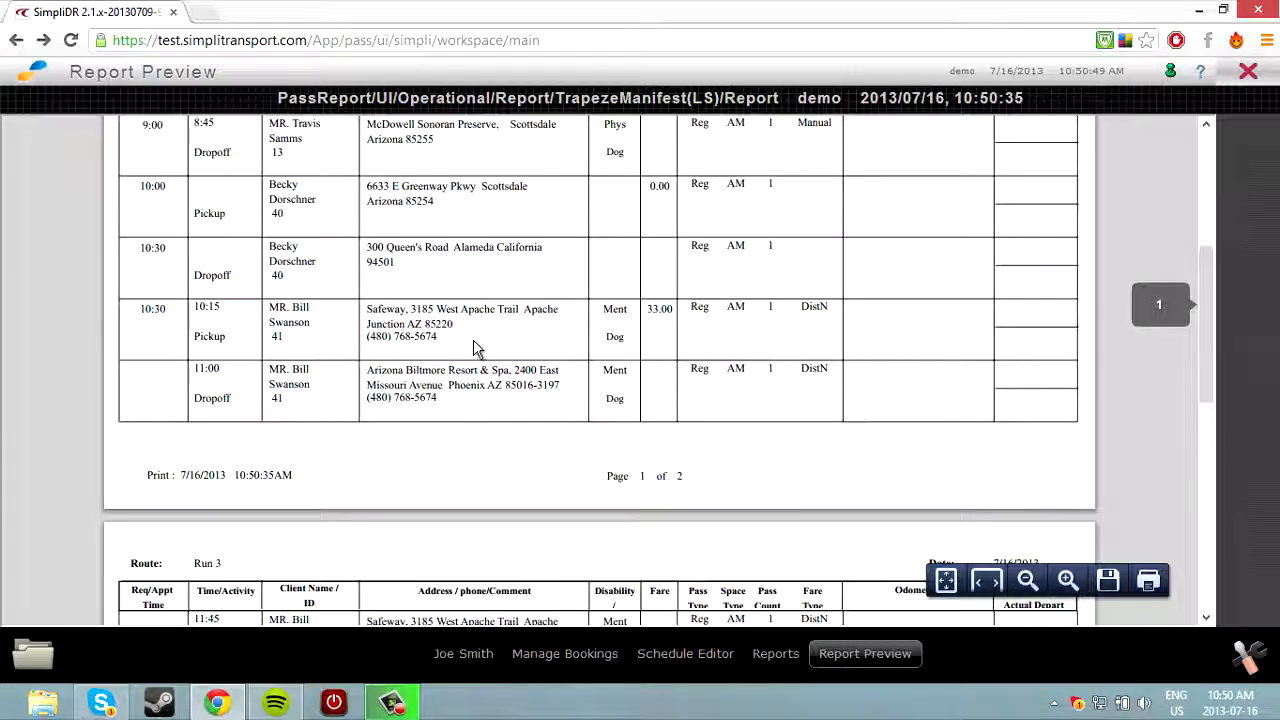
scroll(476, 345, "down", 4)
scroll(487, 342, "down", 3)
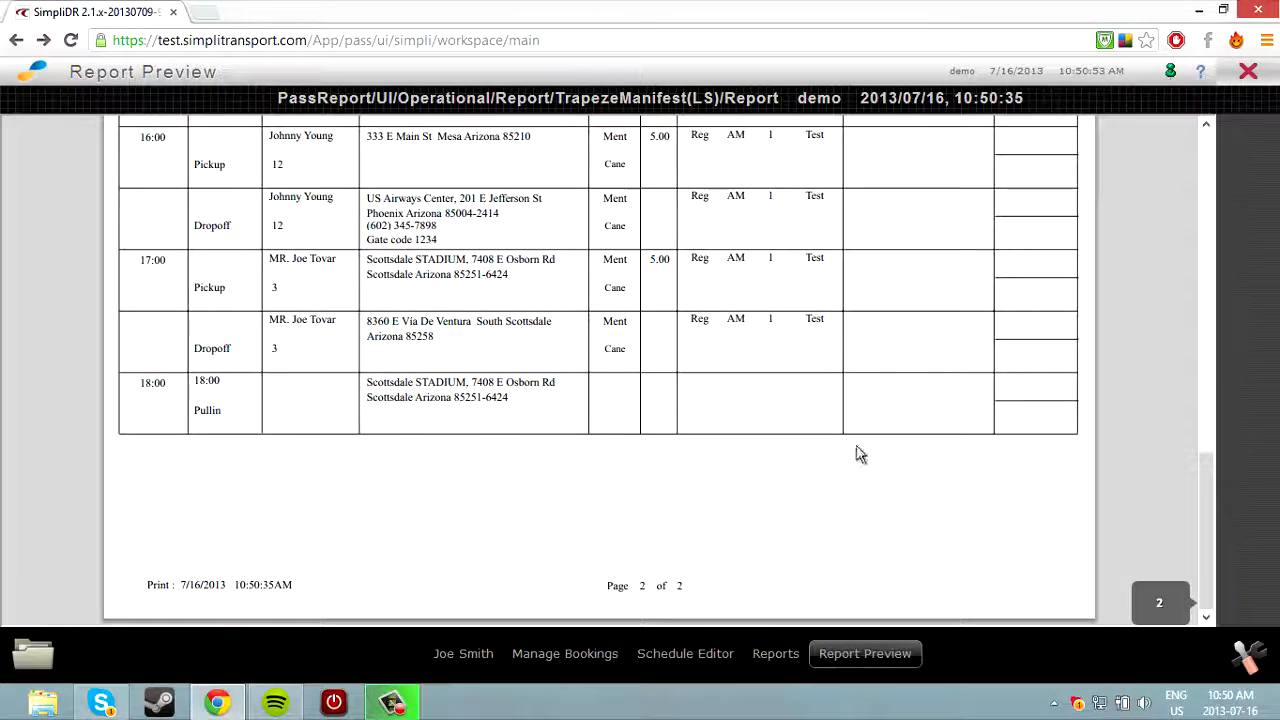
mouse_move(978, 587)
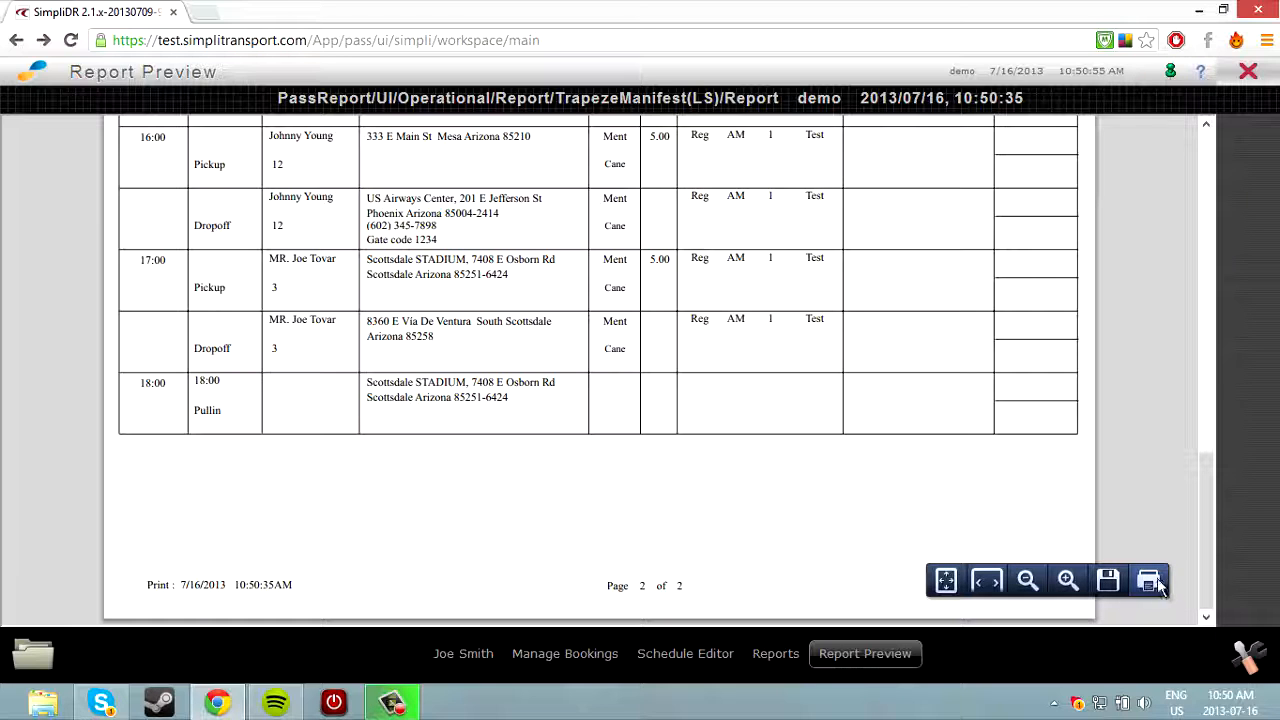
Preview and scroll through the archived July 16 Trip Distance Productivity report.
left_click(1248, 71)
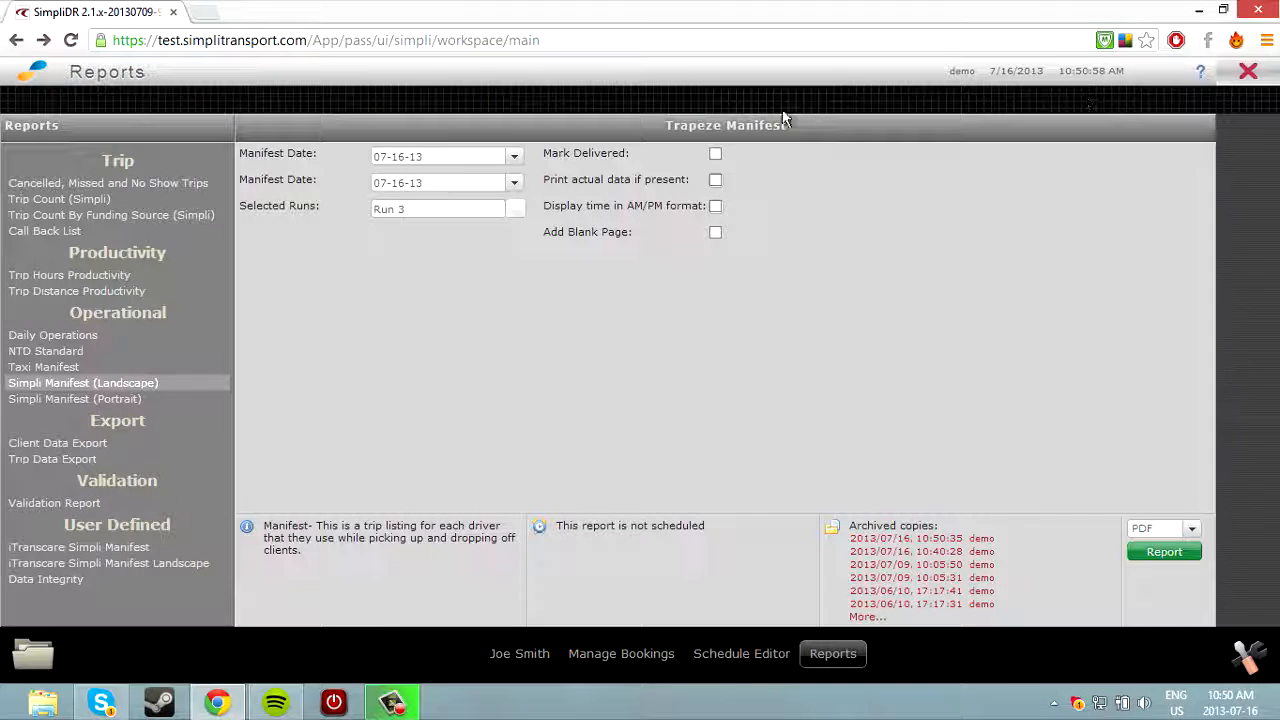
left_click(110, 291)
left_click(901, 540)
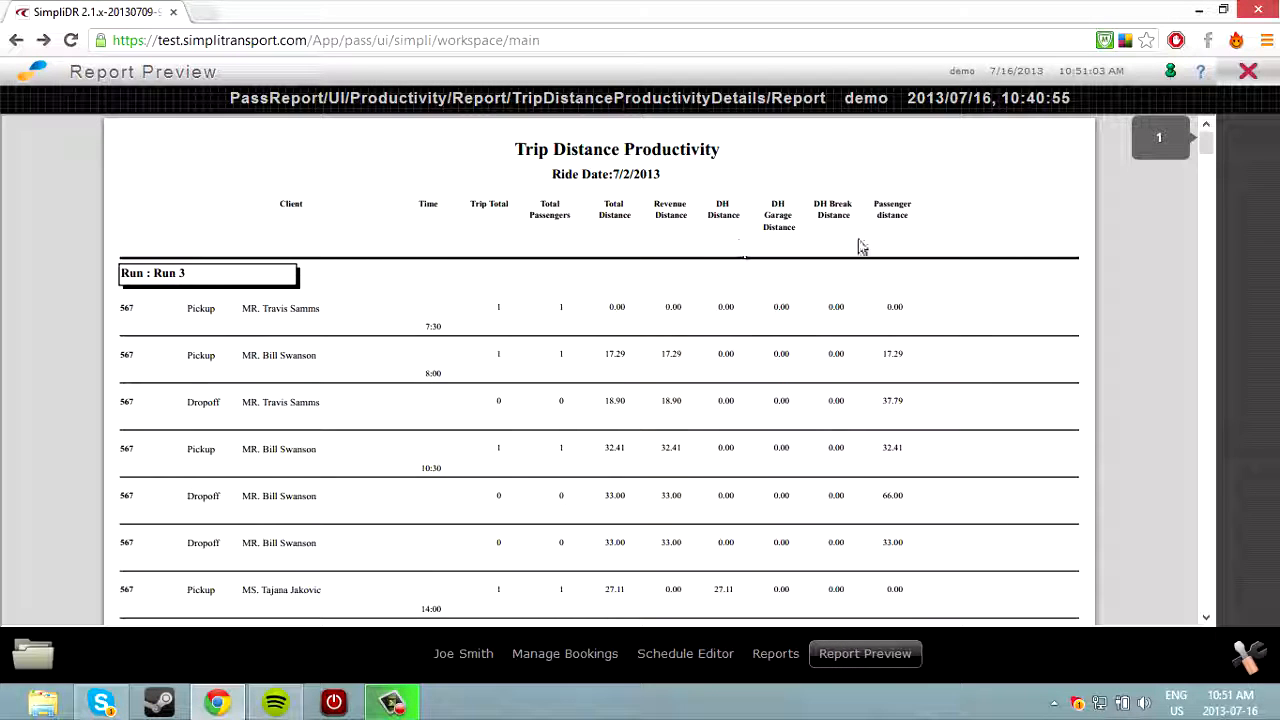
scroll(694, 325, "down", 5)
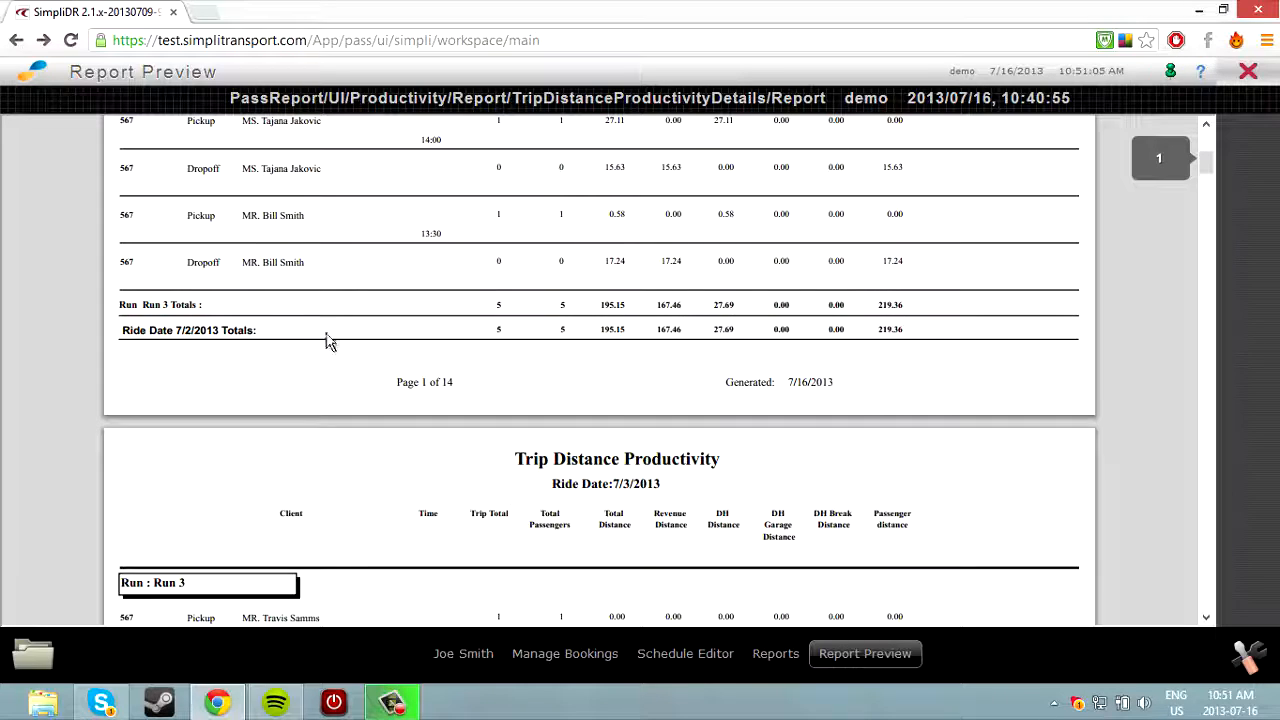
left_click_drag(1206, 162, 1212, 580)
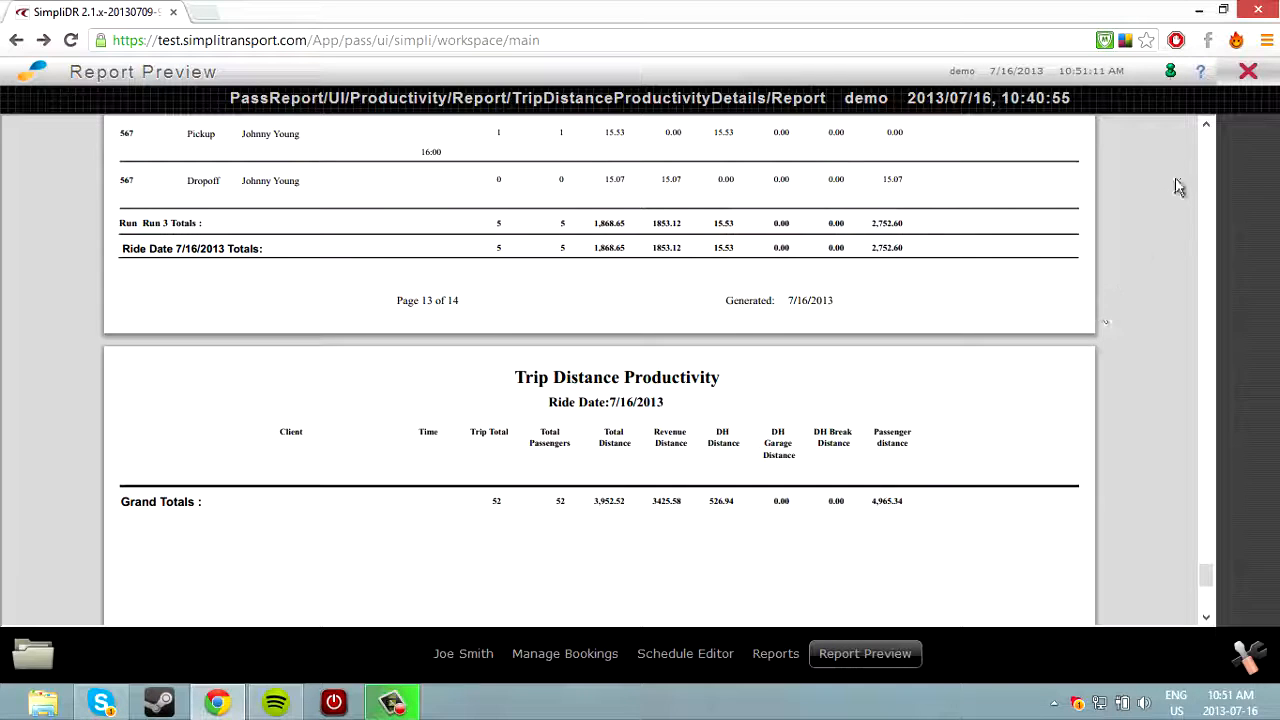
left_click(1248, 71)
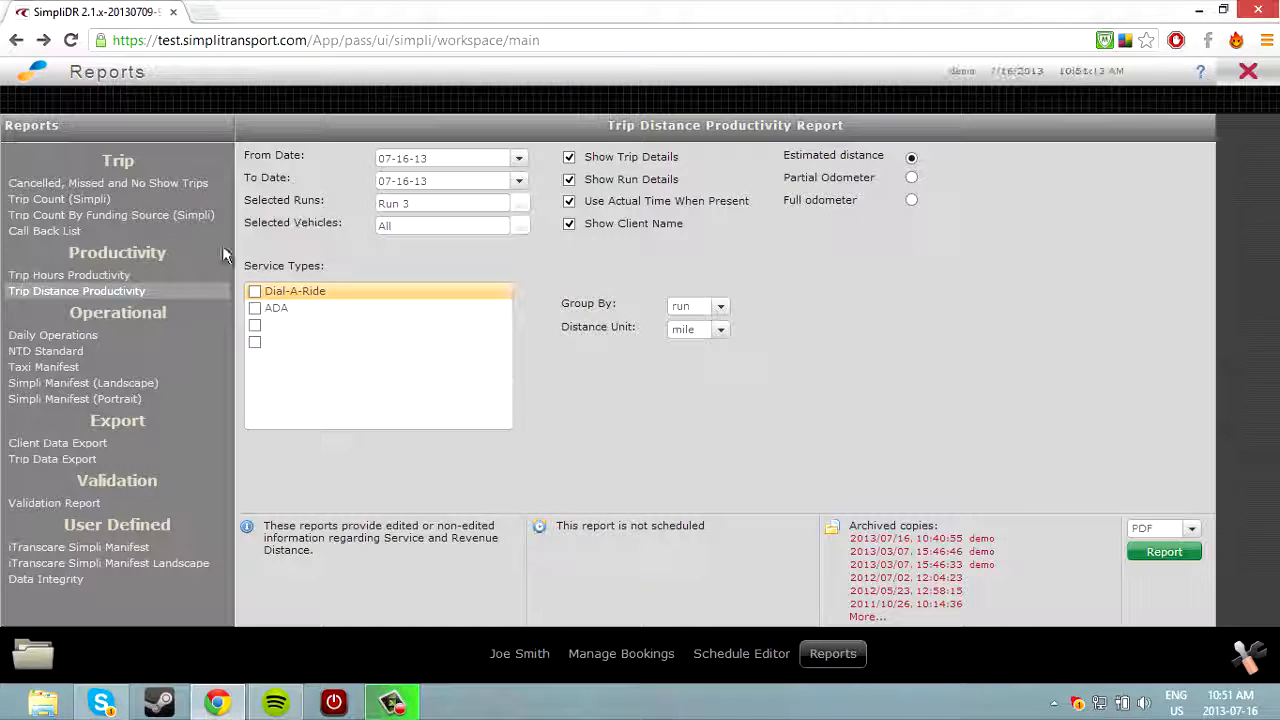
Preview the archived July 16 Daily Operations report, then go back to Home.
left_click(121, 336)
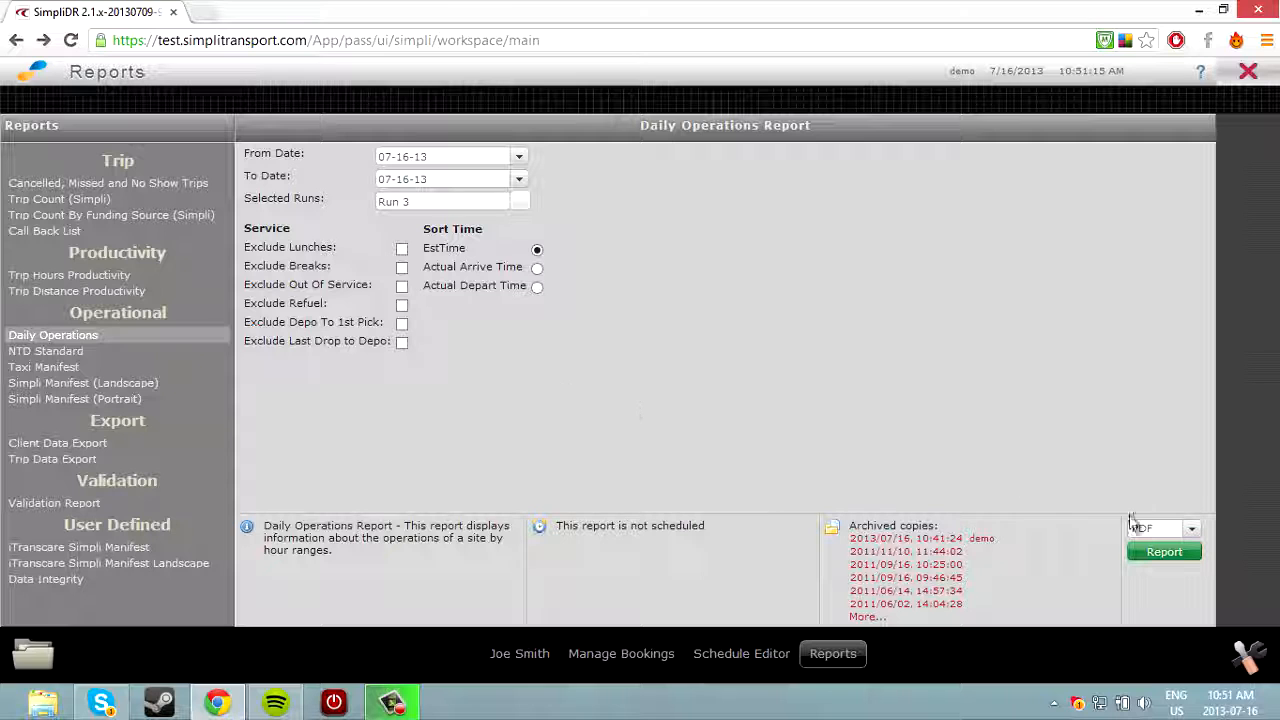
left_click(982, 539)
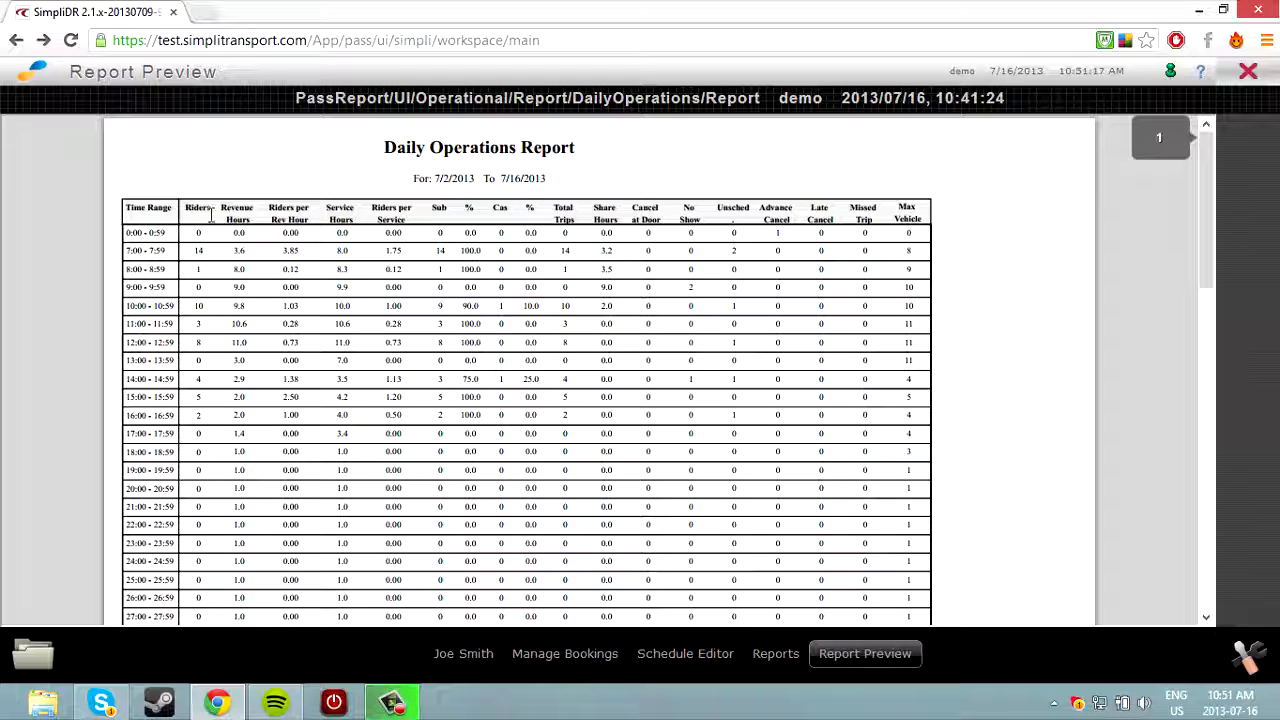
left_click(1248, 71)
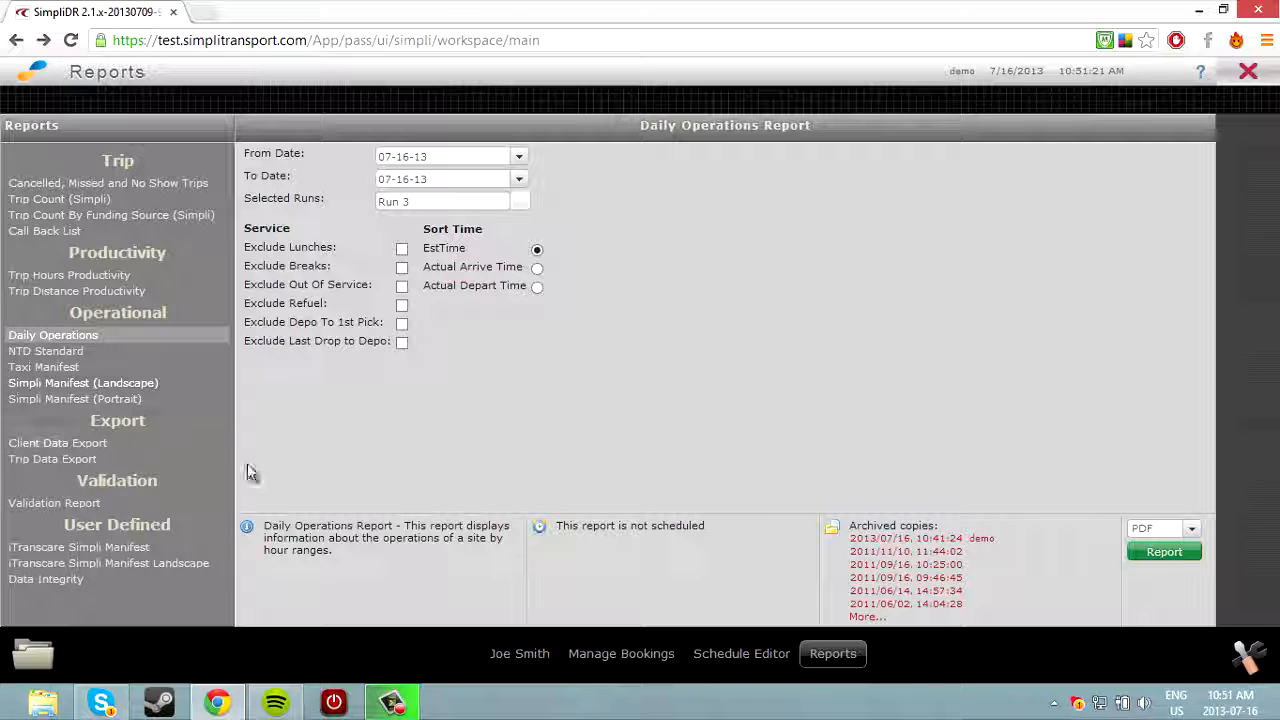
left_click(30, 80)
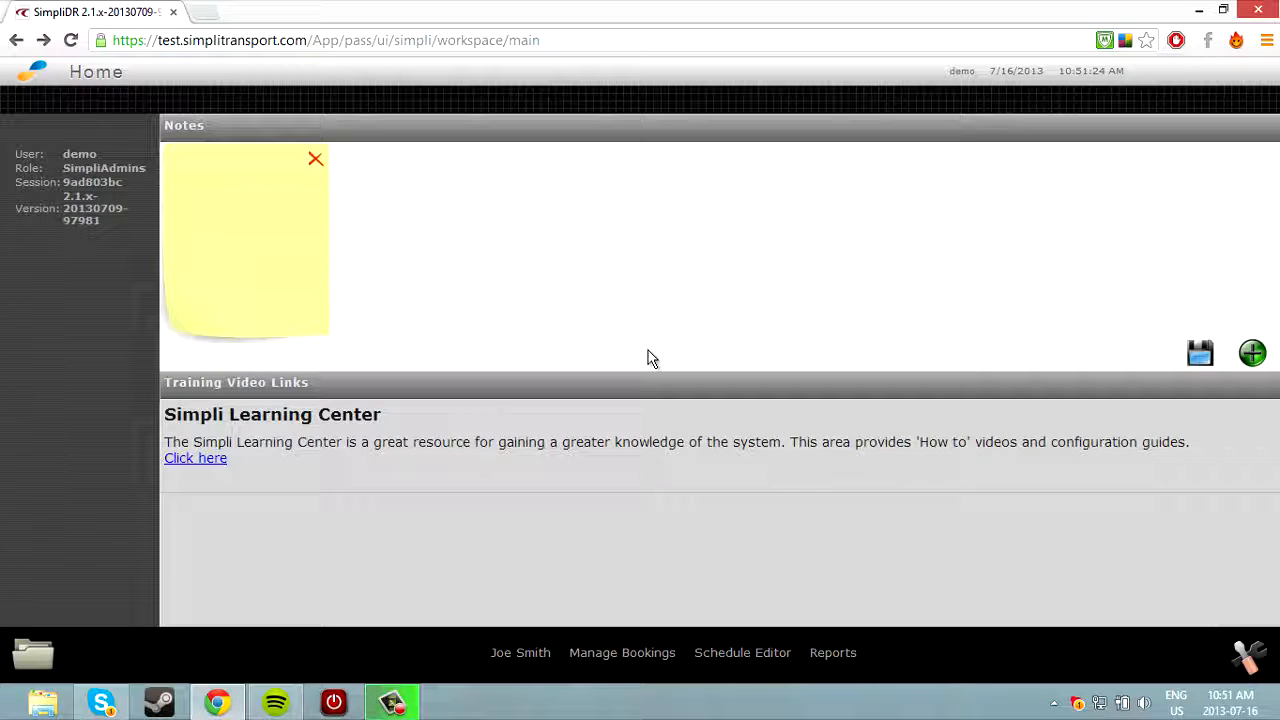